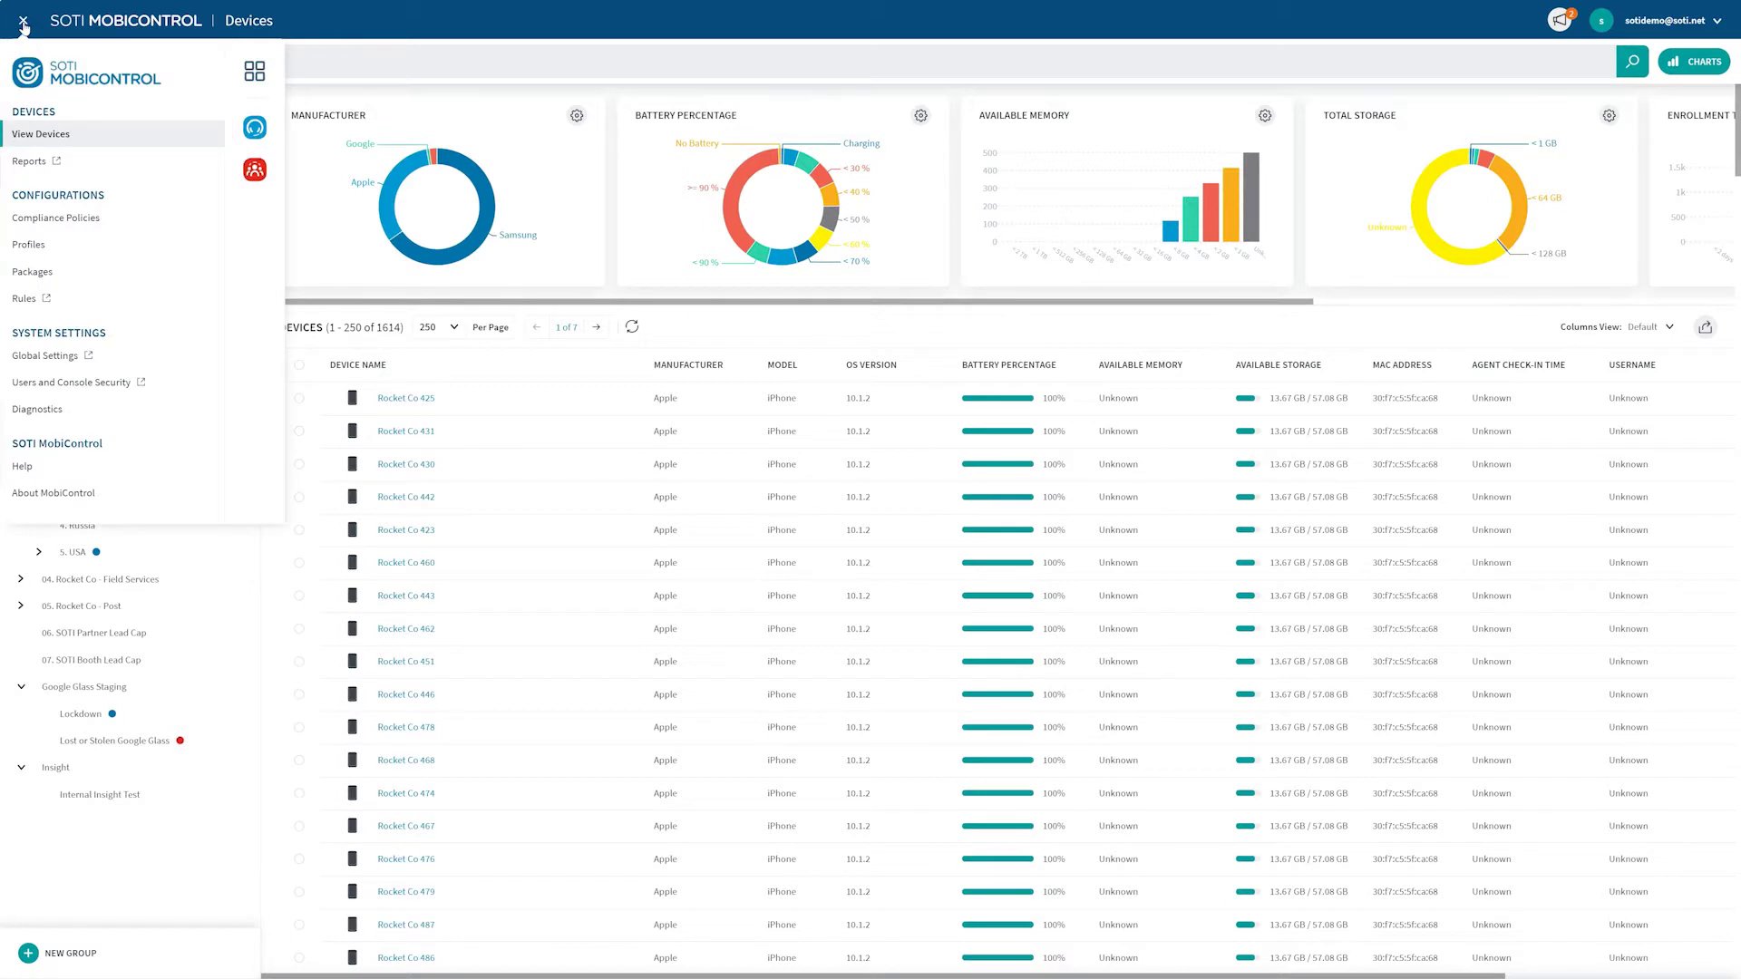
Step: From Rules, create a new Add Devices rule named SOTI Demo and advance past the name page
{"action": "left_click", "coordinate": [22, 298]}
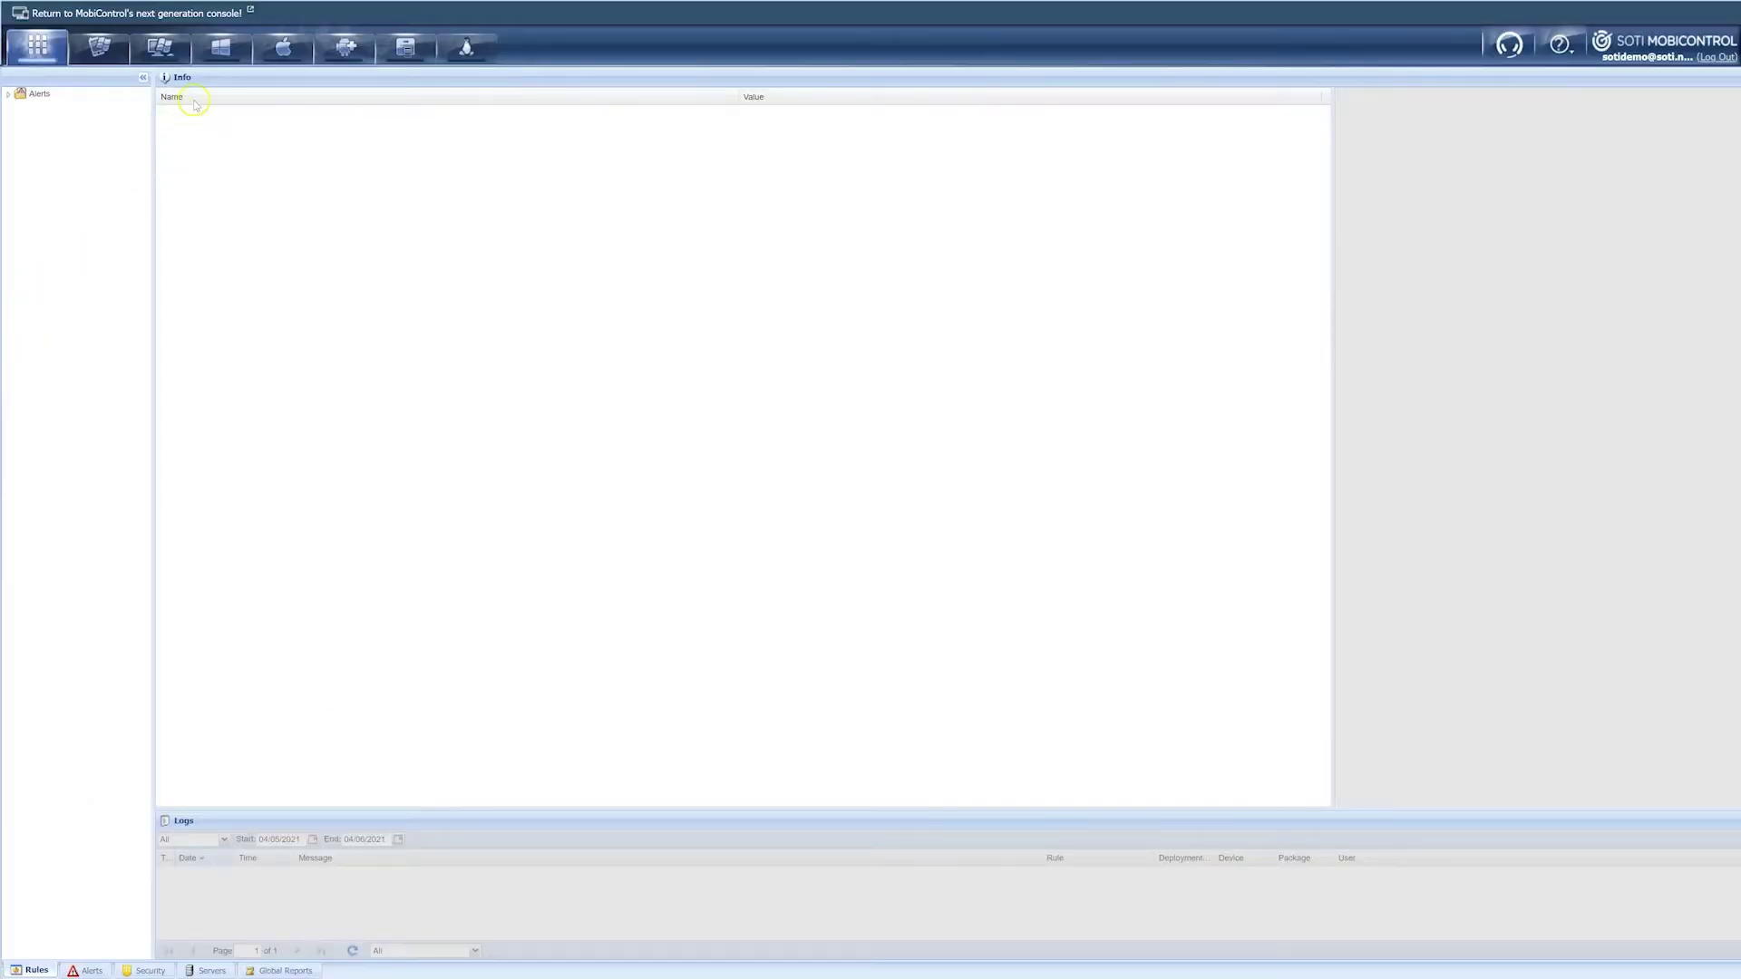
{"action": "left_click", "coordinate": [344, 48]}
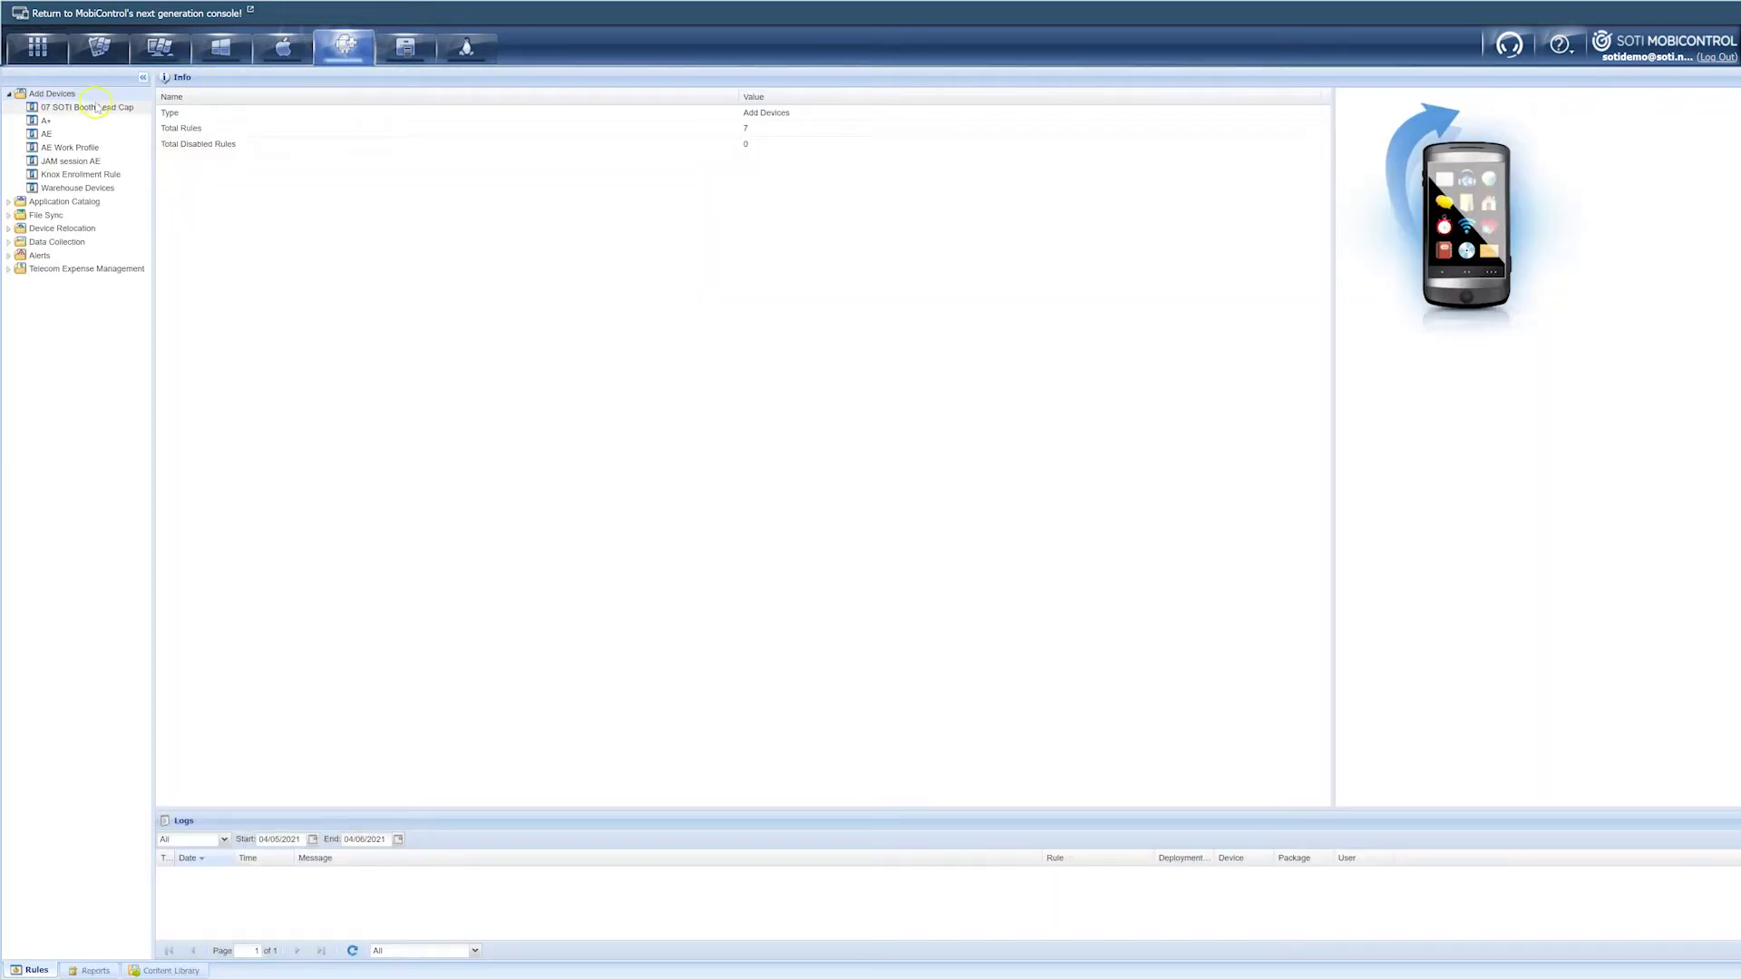
{"action": "right_click", "coordinate": [82, 94]}
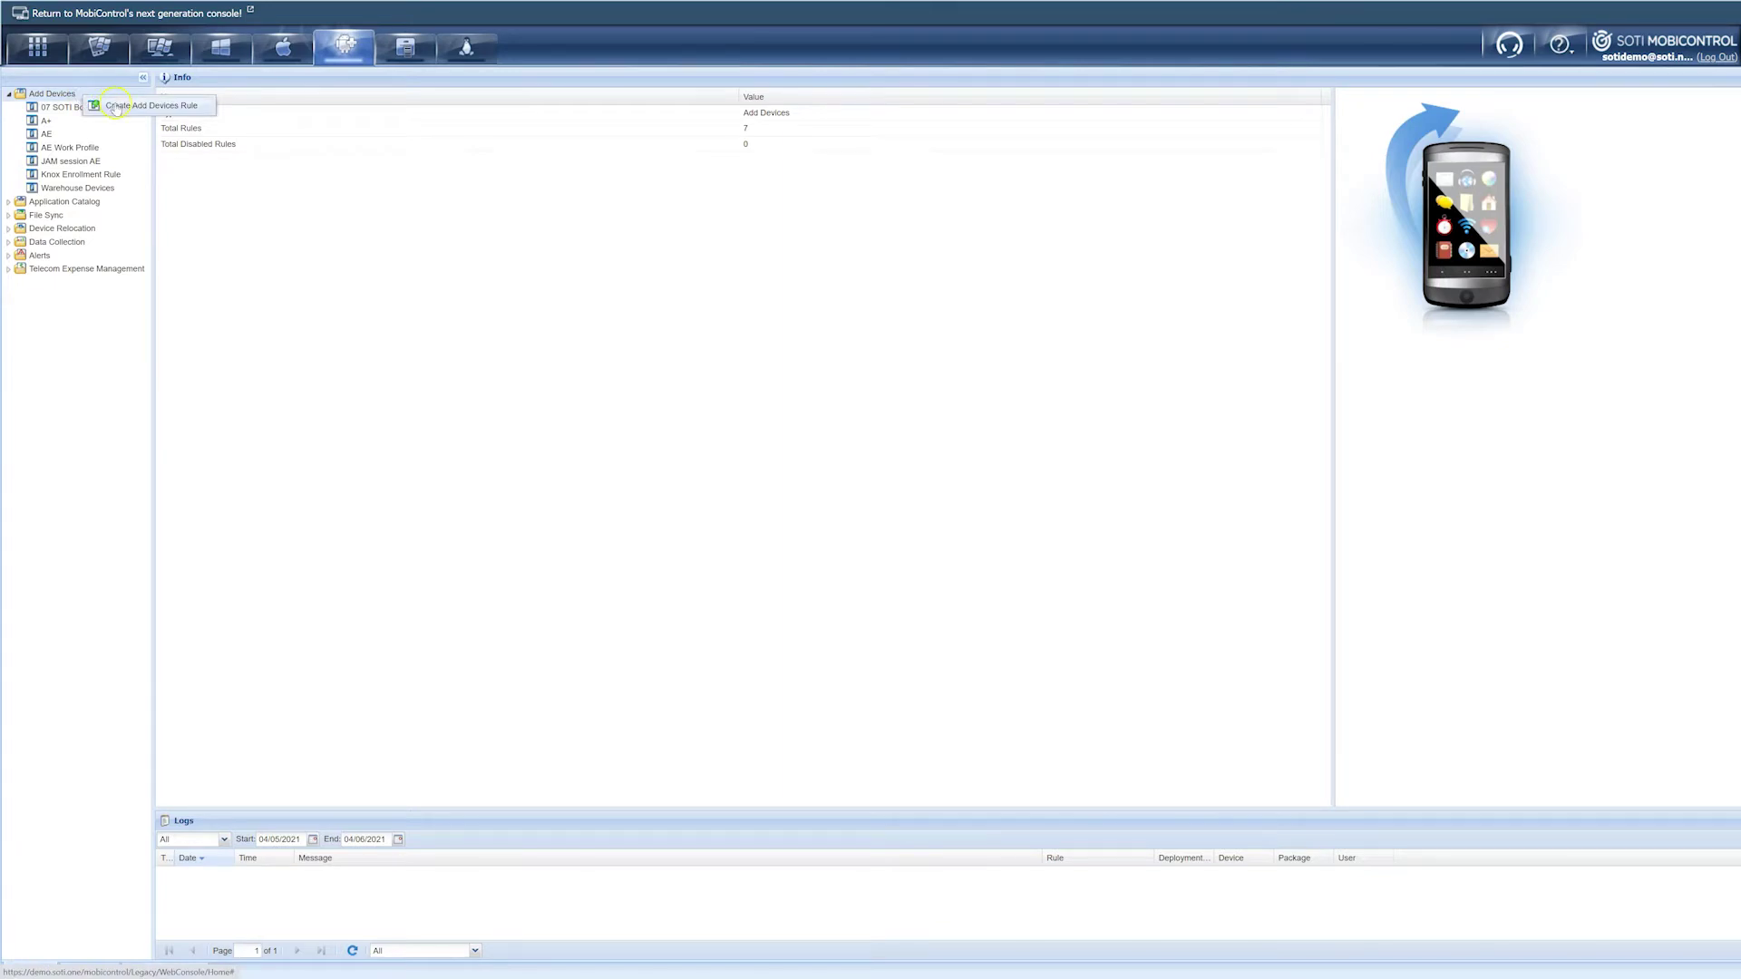
{"action": "left_click", "coordinate": [118, 106]}
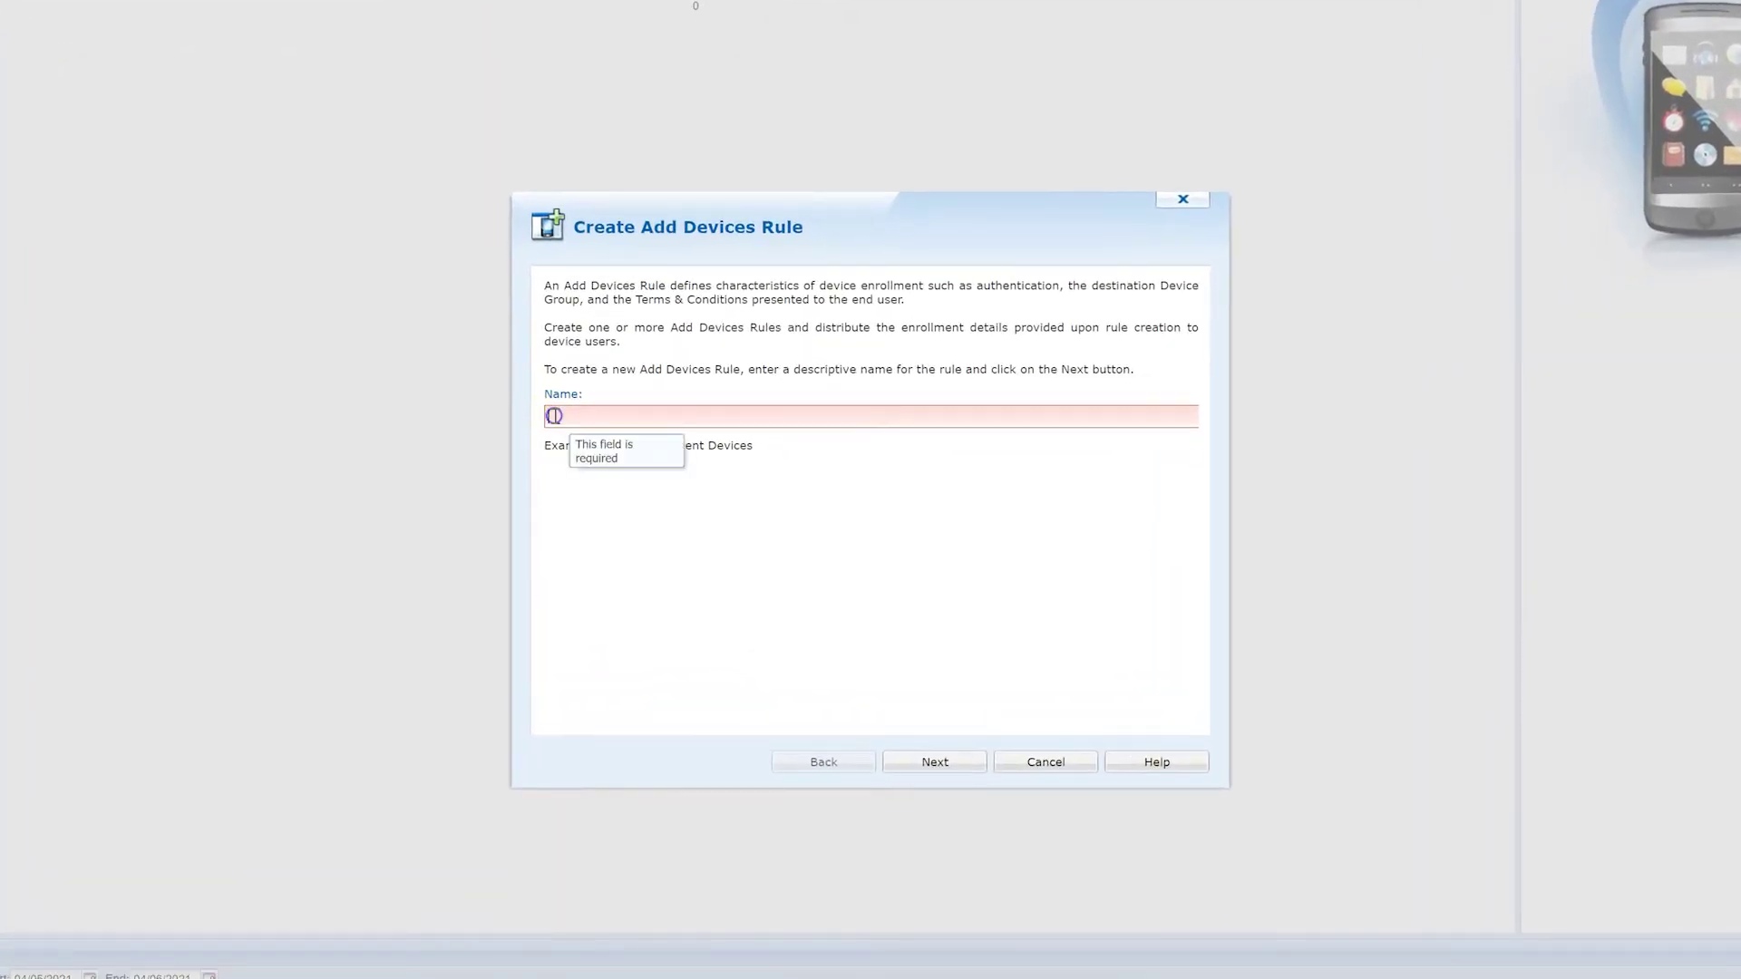
{"action": "type", "text": "SO"}
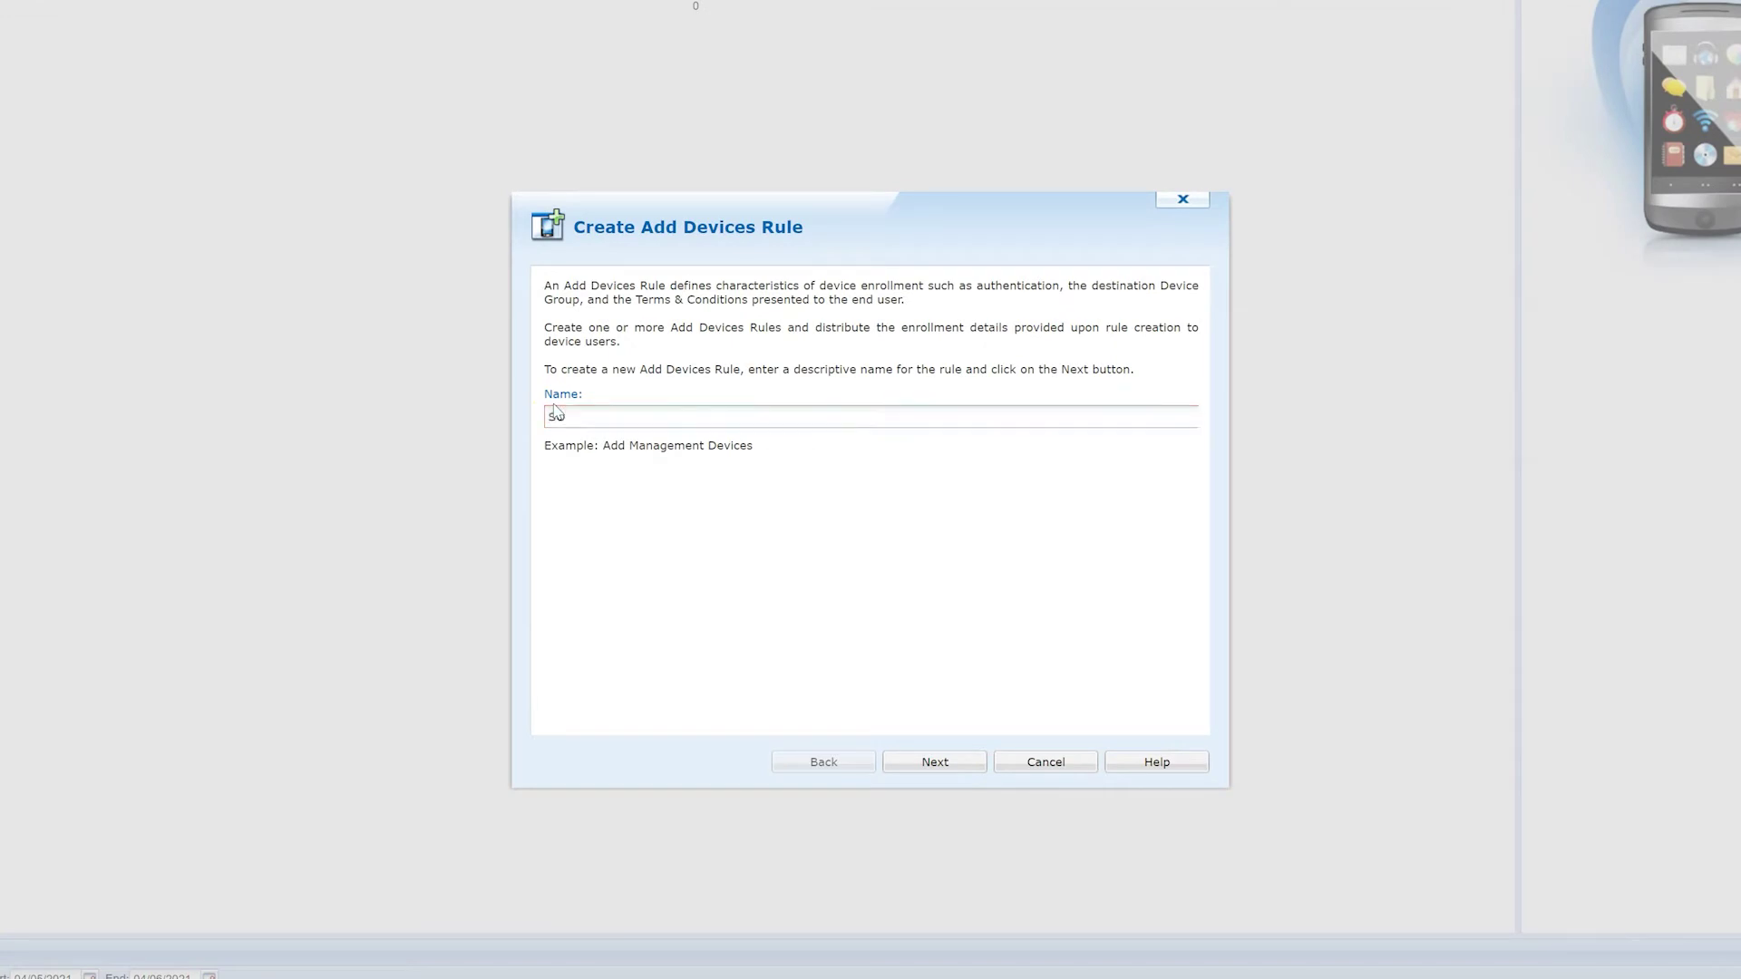
{"action": "type", "text": "TI Dem"}
{"action": "type", "text": "o"}
{"action": "left_click", "coordinate": [936, 763]}
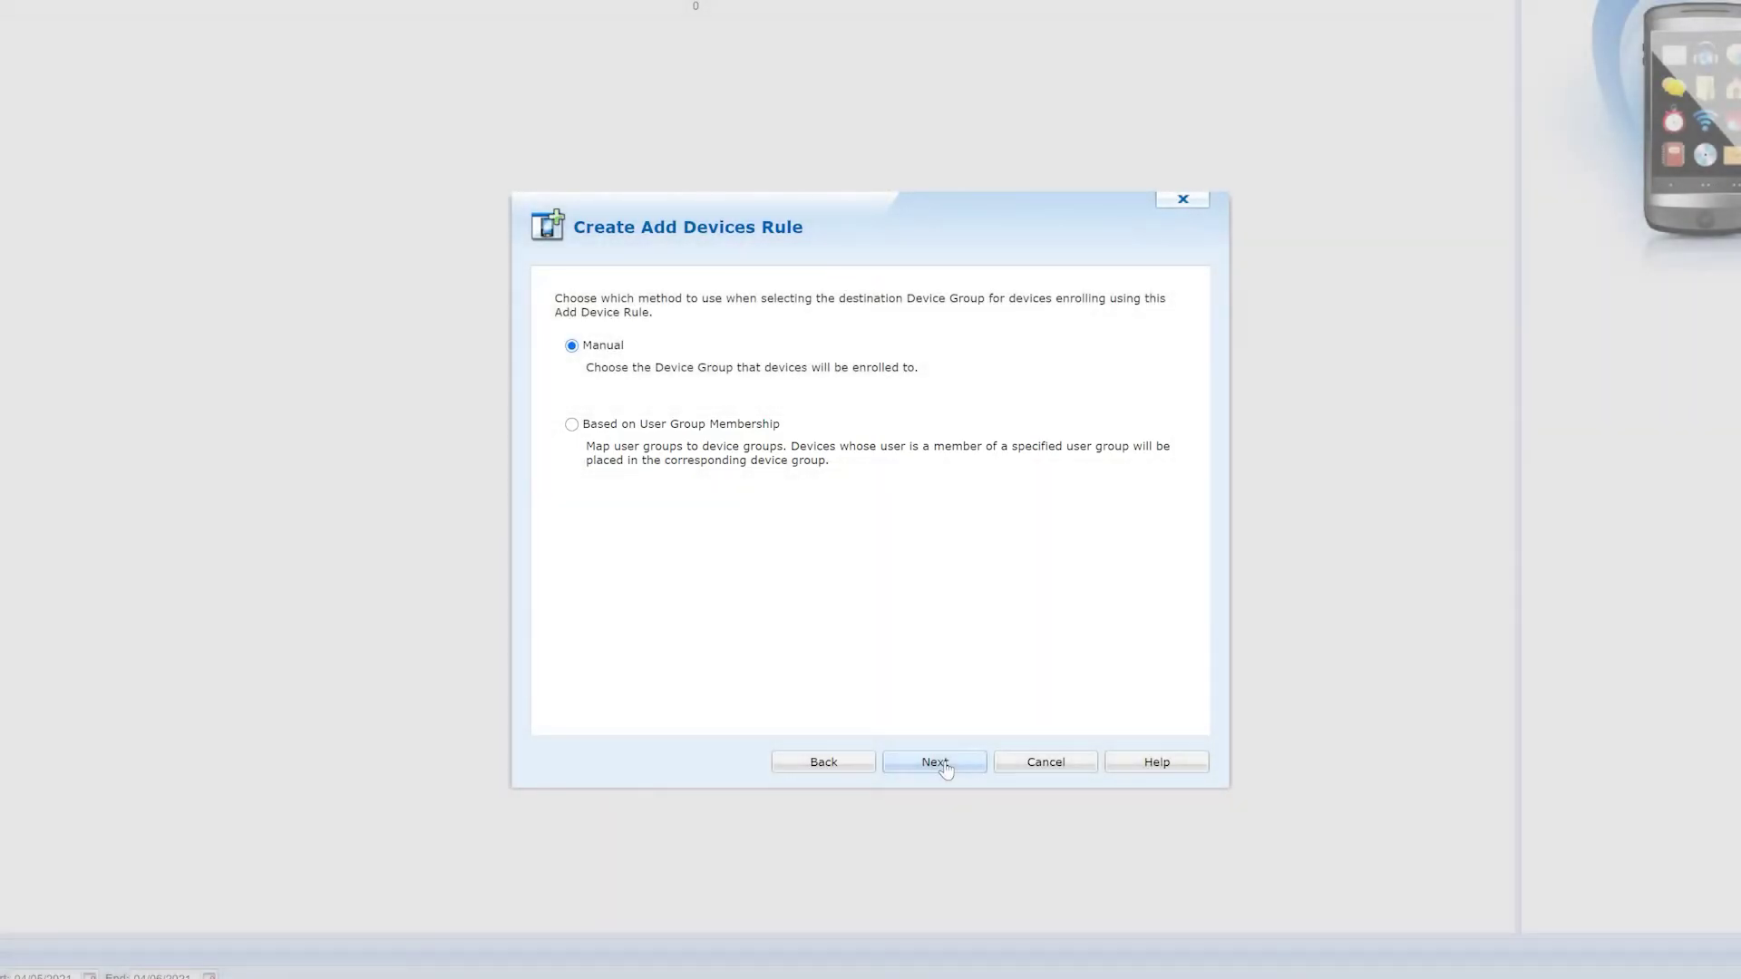
Step: Keep Manual group assignment and target the 01. Rocket Fruit Company group (1024 devices)
{"action": "left_click", "coordinate": [935, 762]}
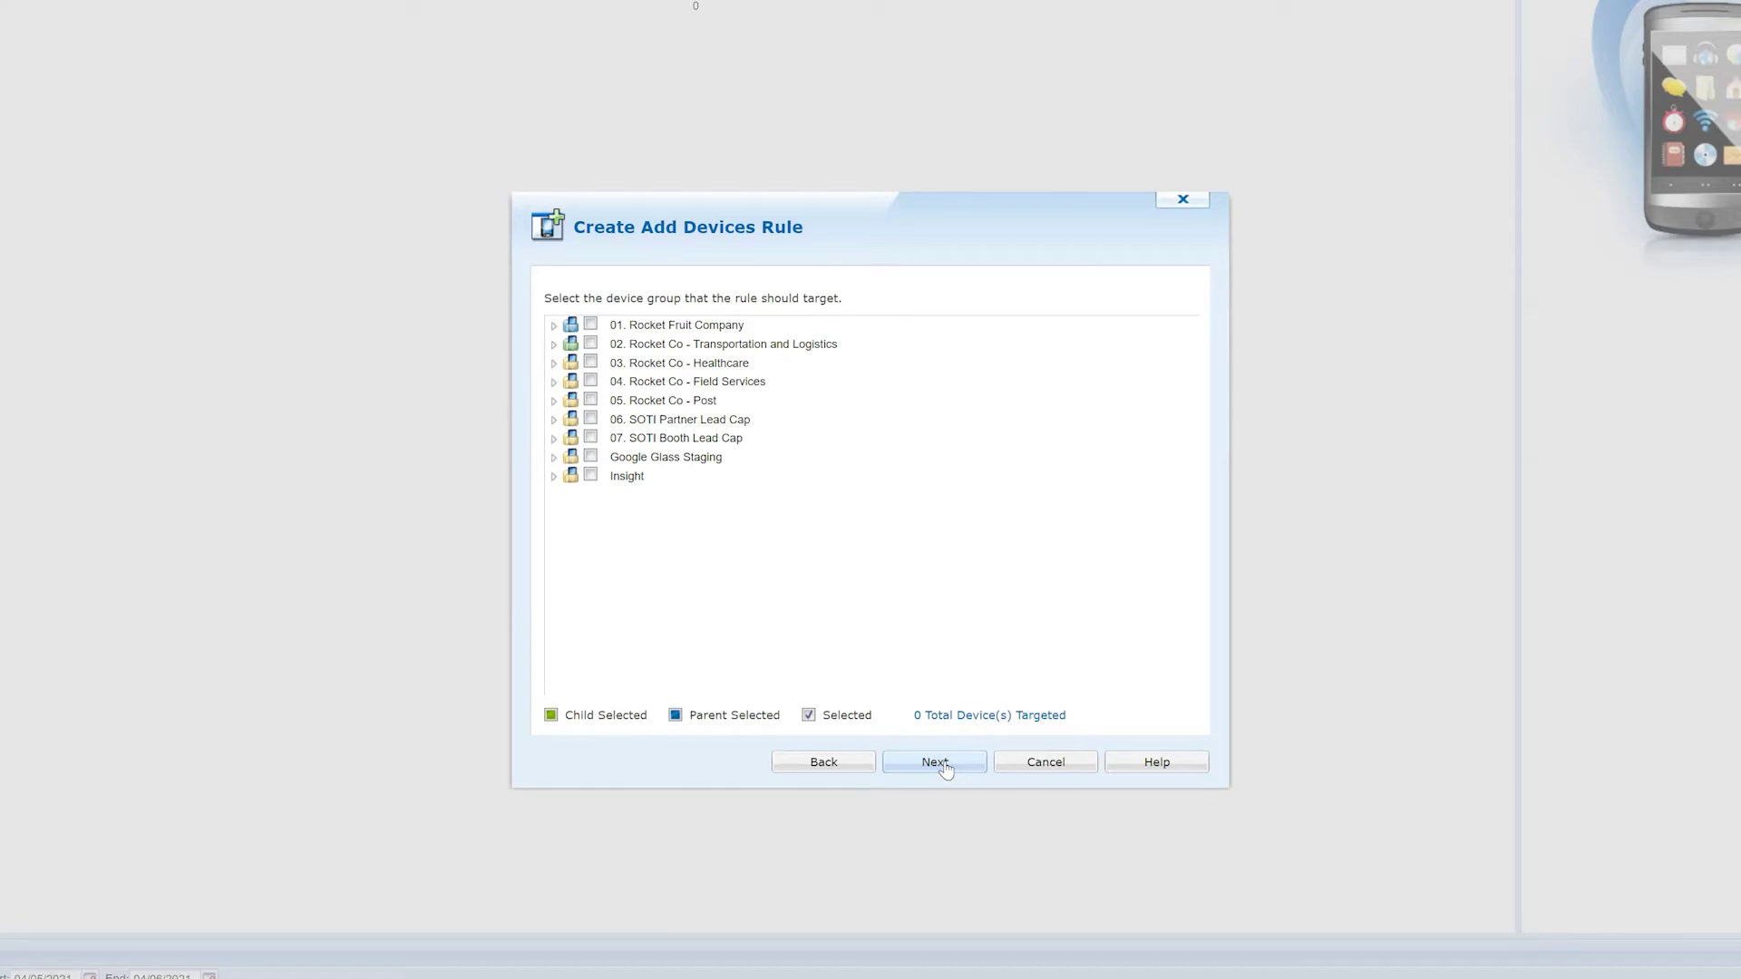
{"action": "left_click", "coordinate": [590, 325]}
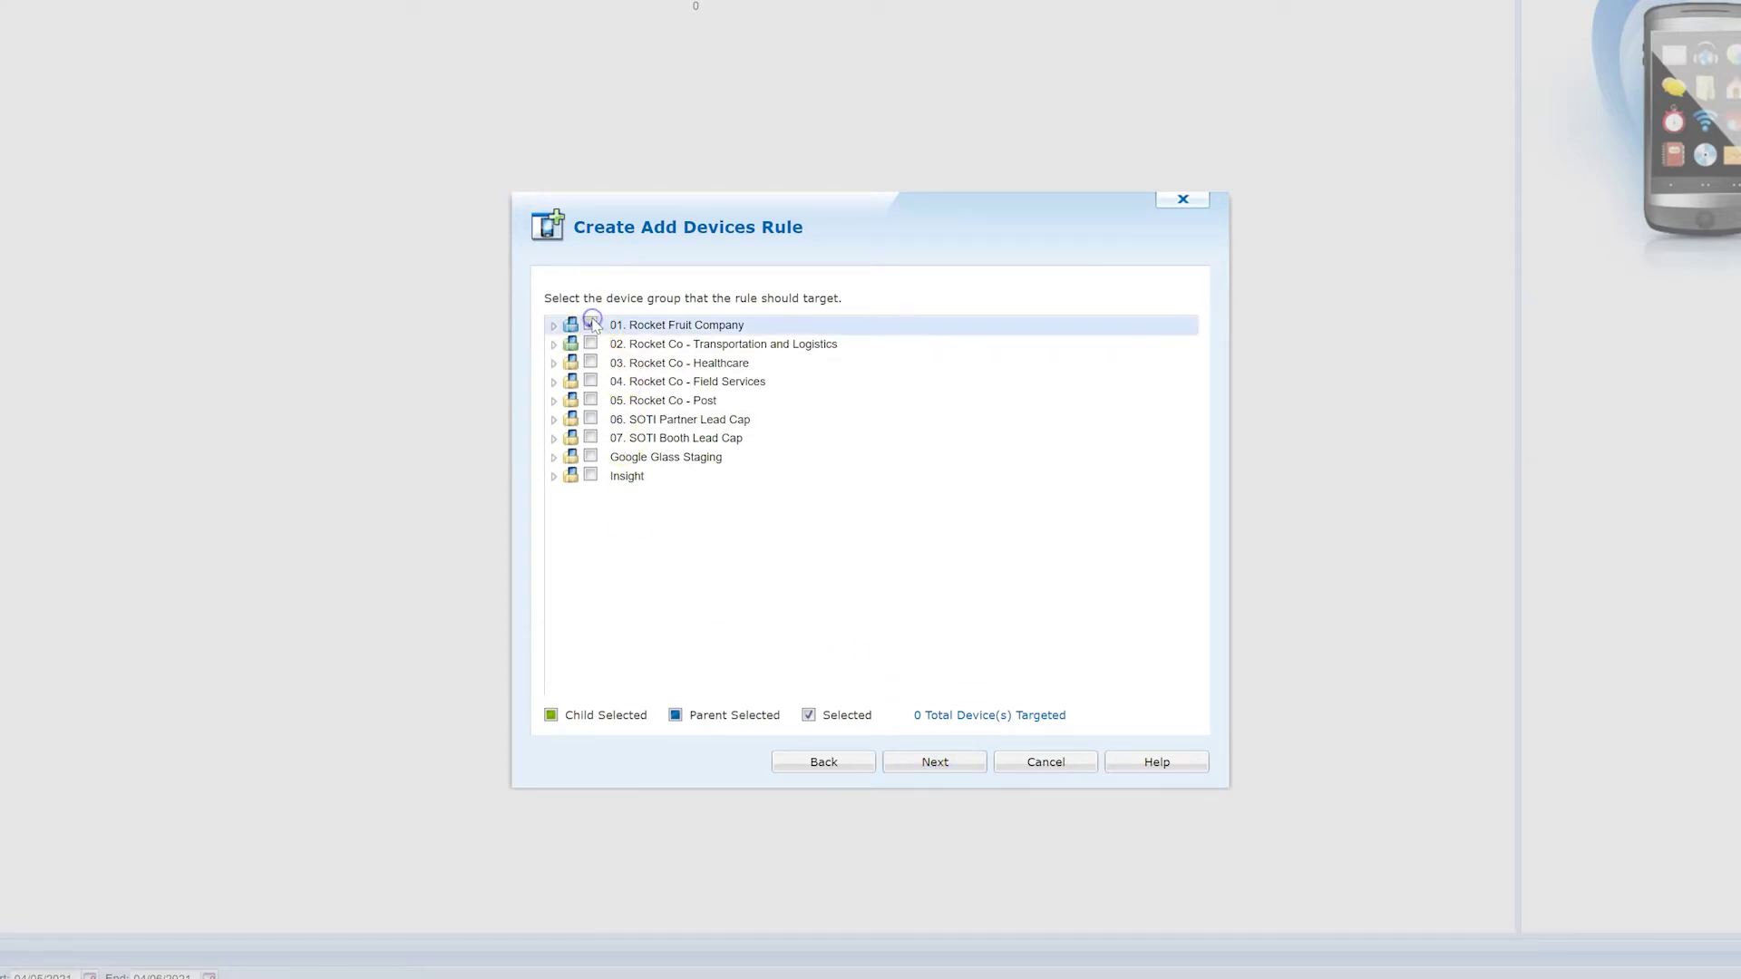
{"action": "left_click", "coordinate": [934, 762]}
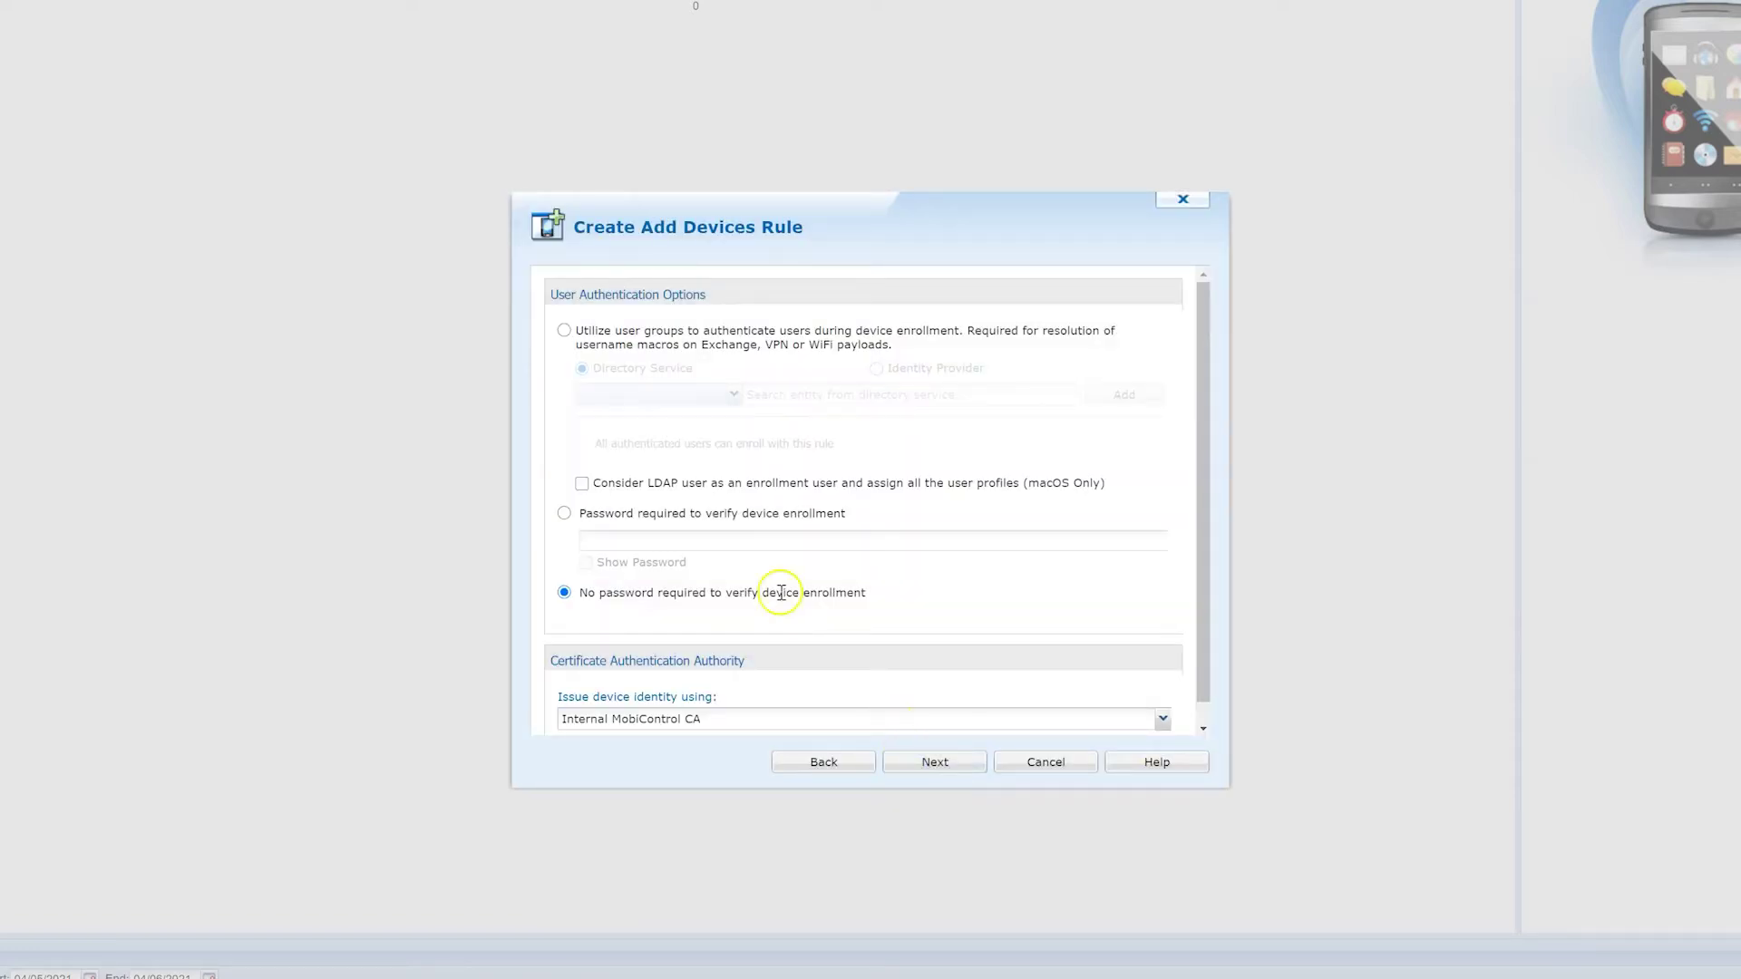
{"action": "left_click", "coordinate": [564, 330]}
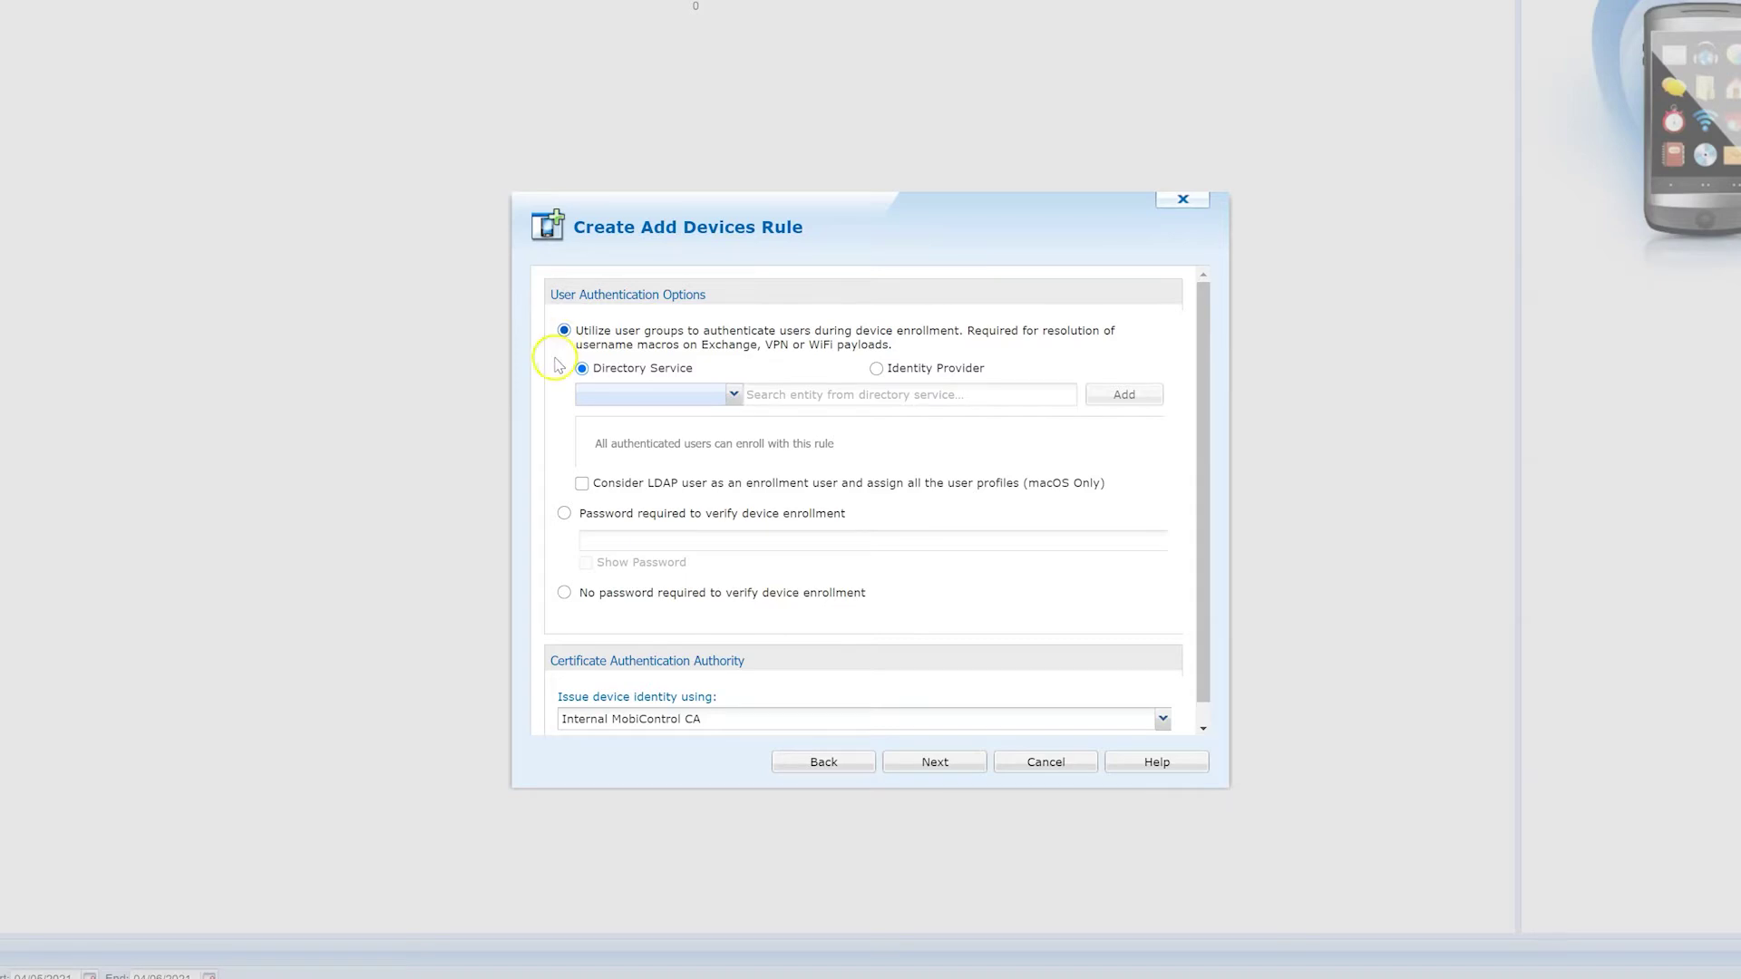
{"action": "left_click", "coordinate": [565, 515]}
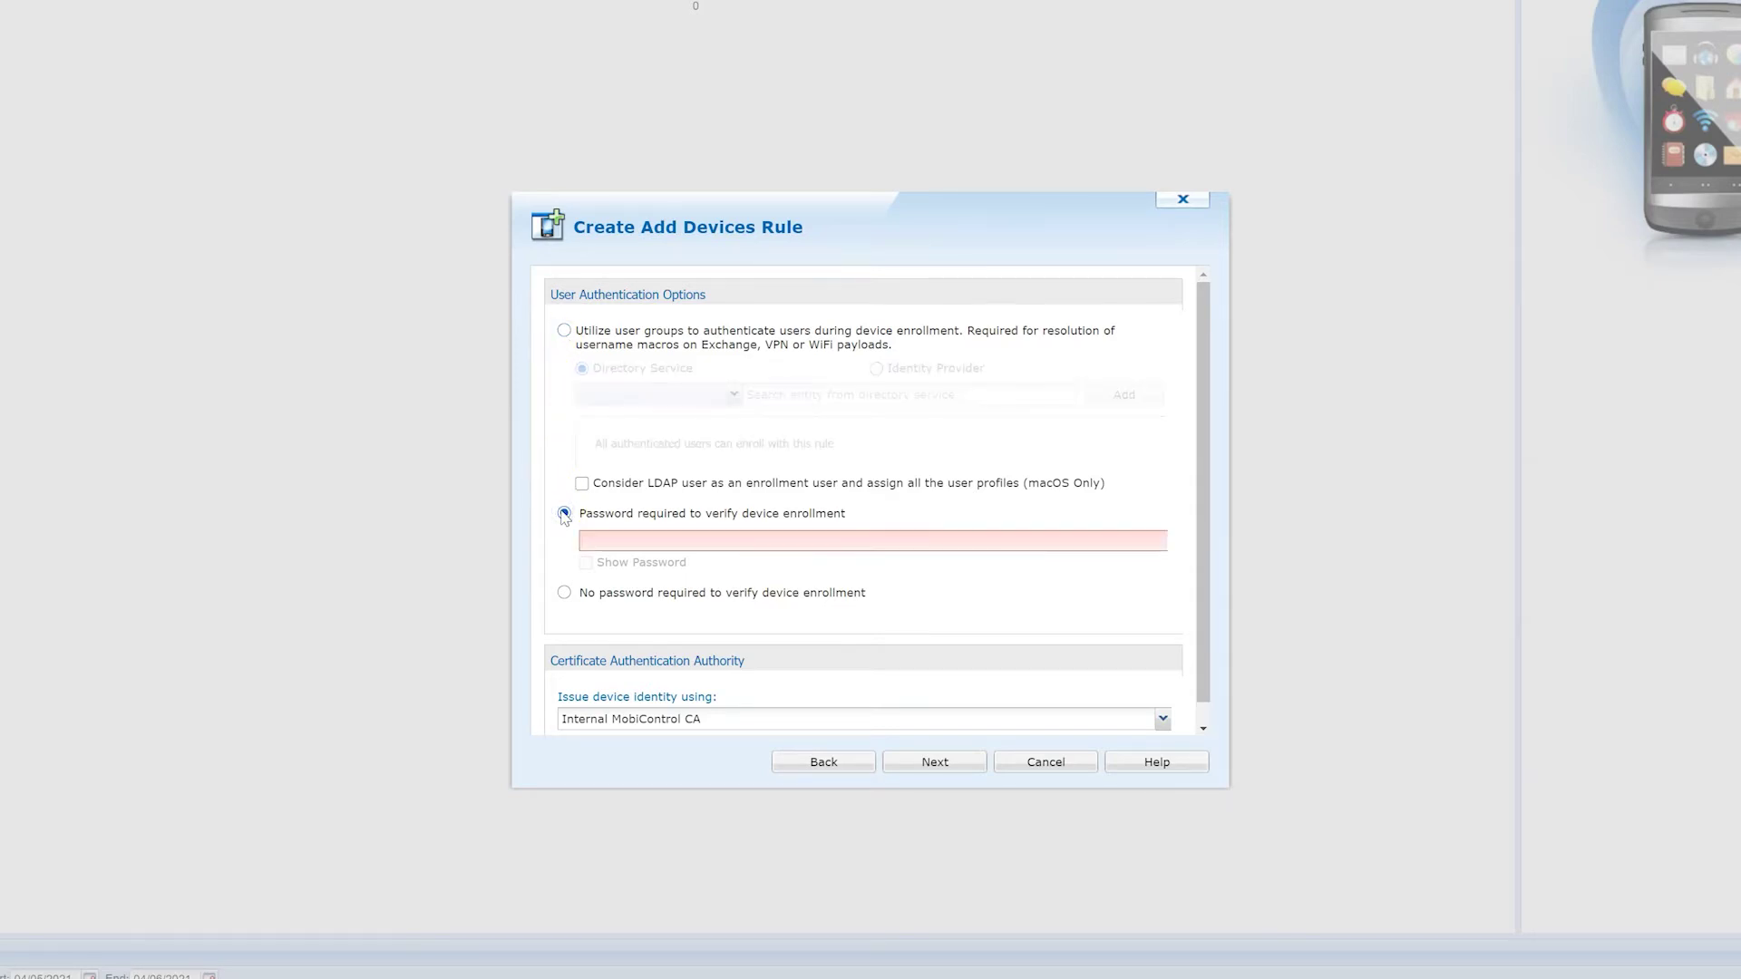
{"action": "left_click", "coordinate": [565, 595]}
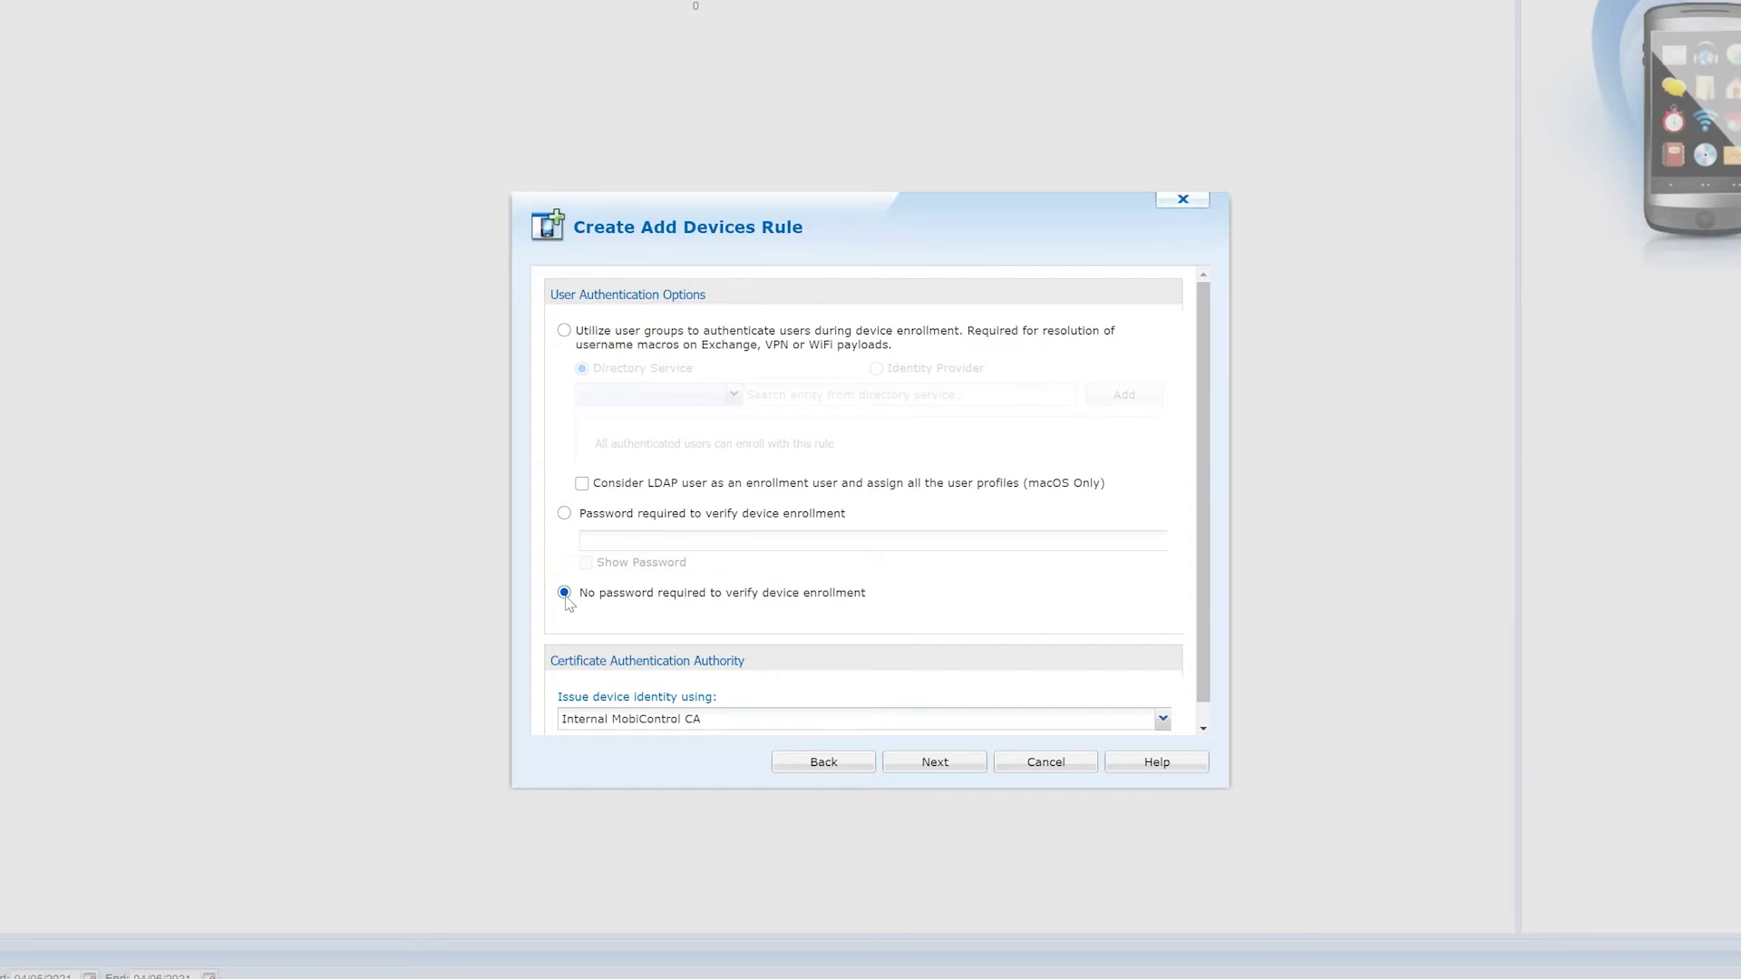
{"action": "scroll", "coordinate": [566, 620], "scroll_direction": "down", "scroll_amount": 1}
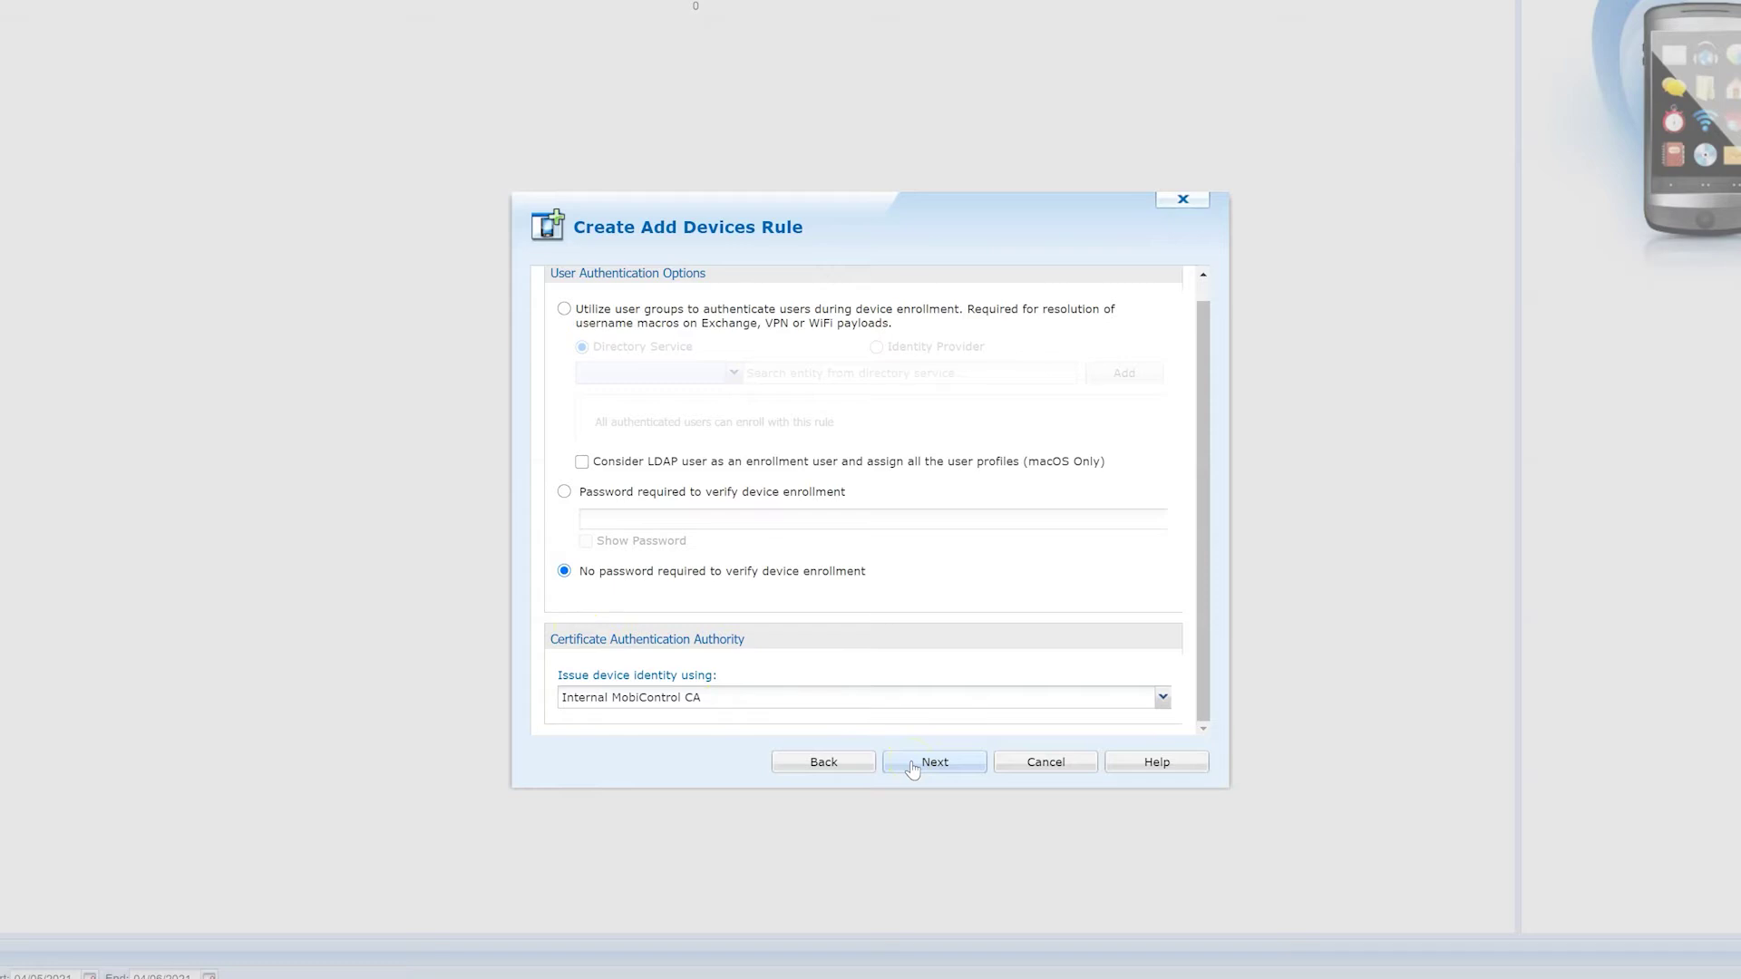
{"action": "left_click", "coordinate": [912, 769]}
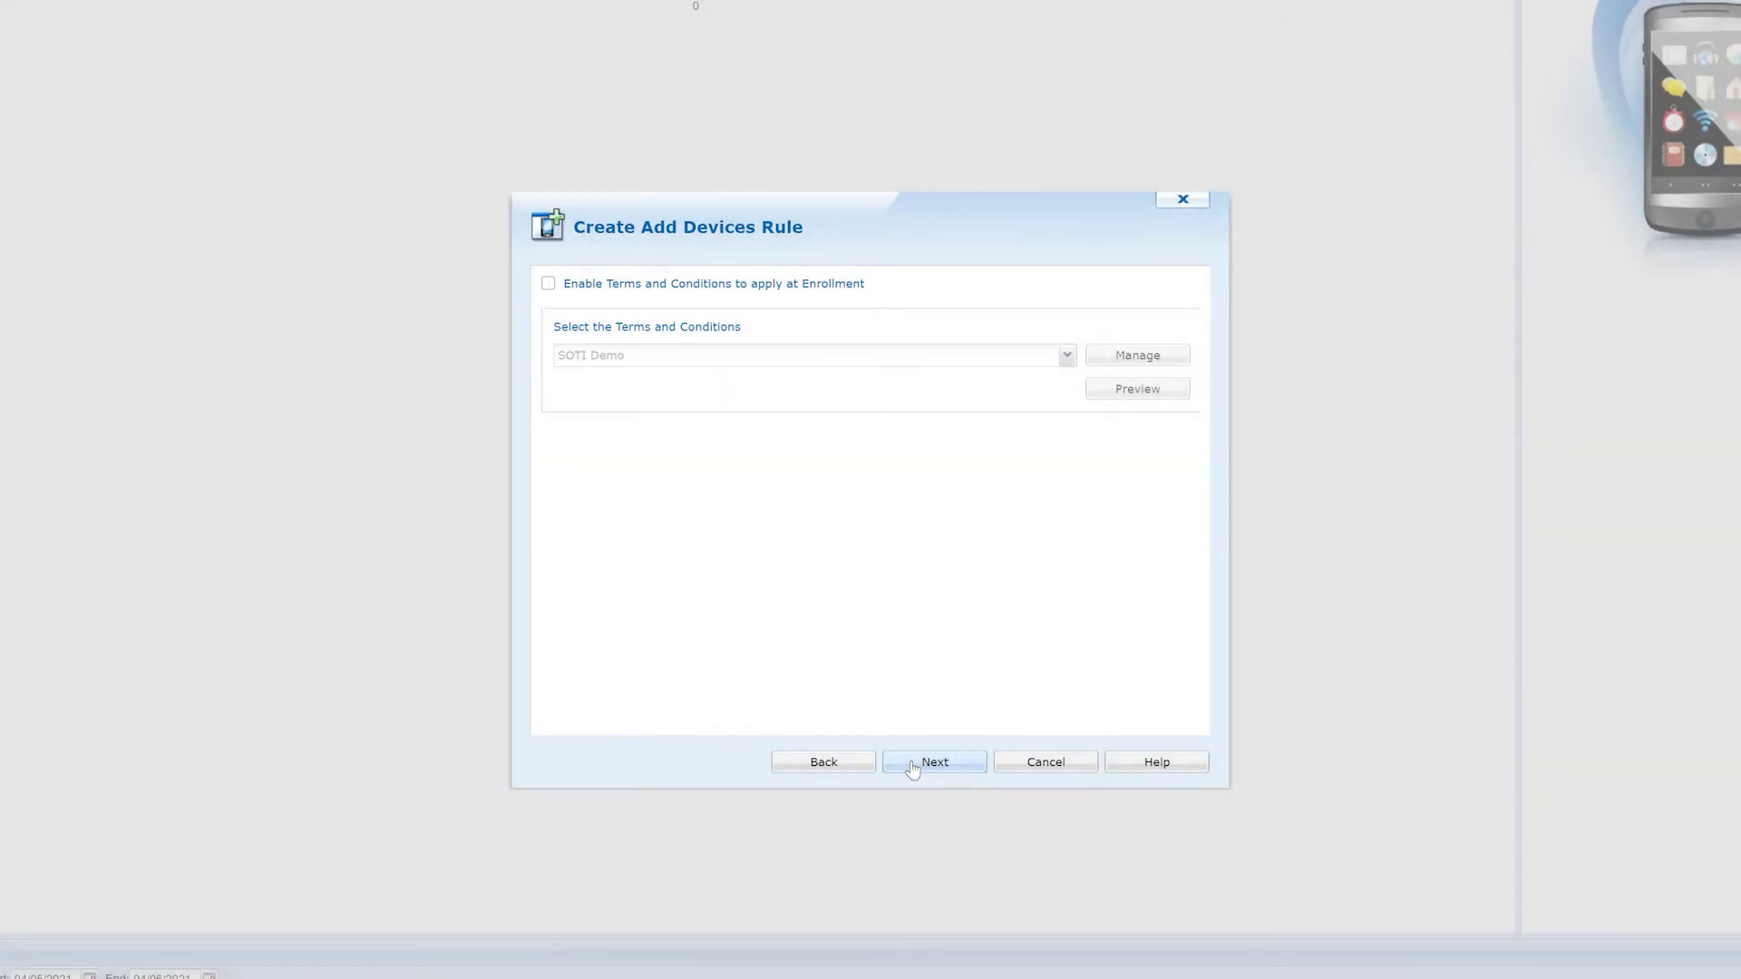
Step: Leave Terms and Conditions disabled and move on to the Permissions page
{"action": "left_click", "coordinate": [912, 767]}
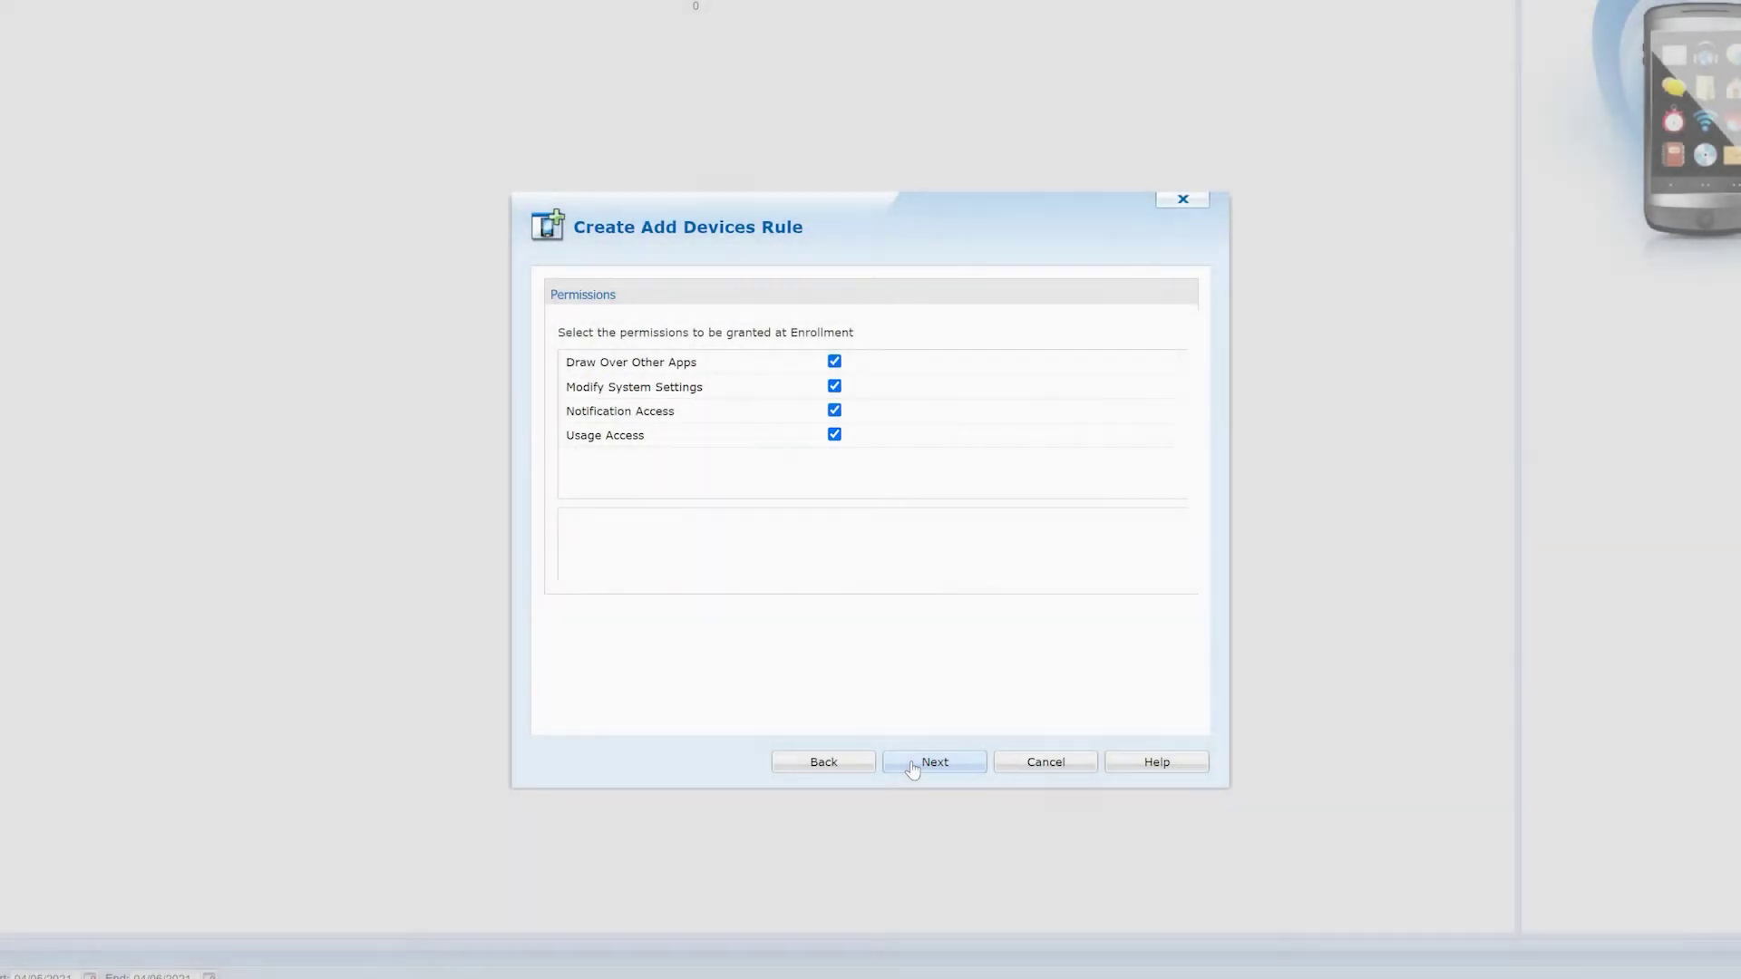
Step: Leave all four enrollment permission checkboxes ticked and proceed to Android Enterprise Setup
{"action": "left_click", "coordinate": [911, 771]}
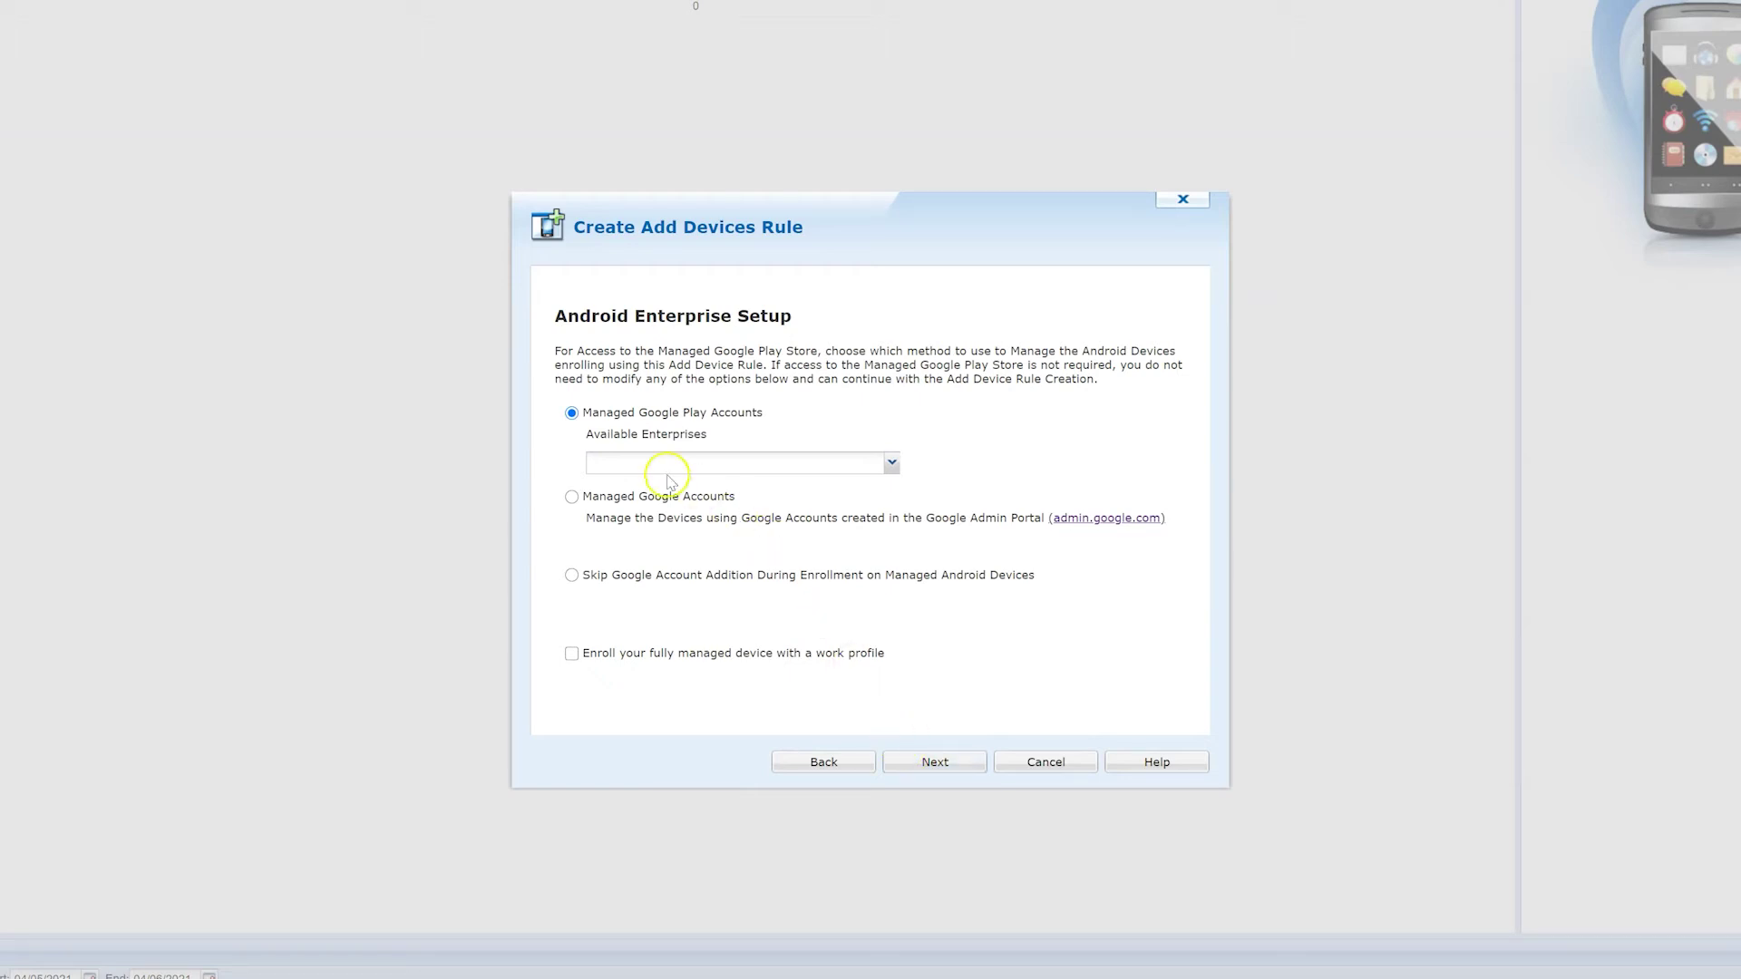
Step: Choose Managed Google Accounts with Skip Google Account Addition, work-profile enrollment left unticked
{"action": "left_click", "coordinate": [572, 498]}
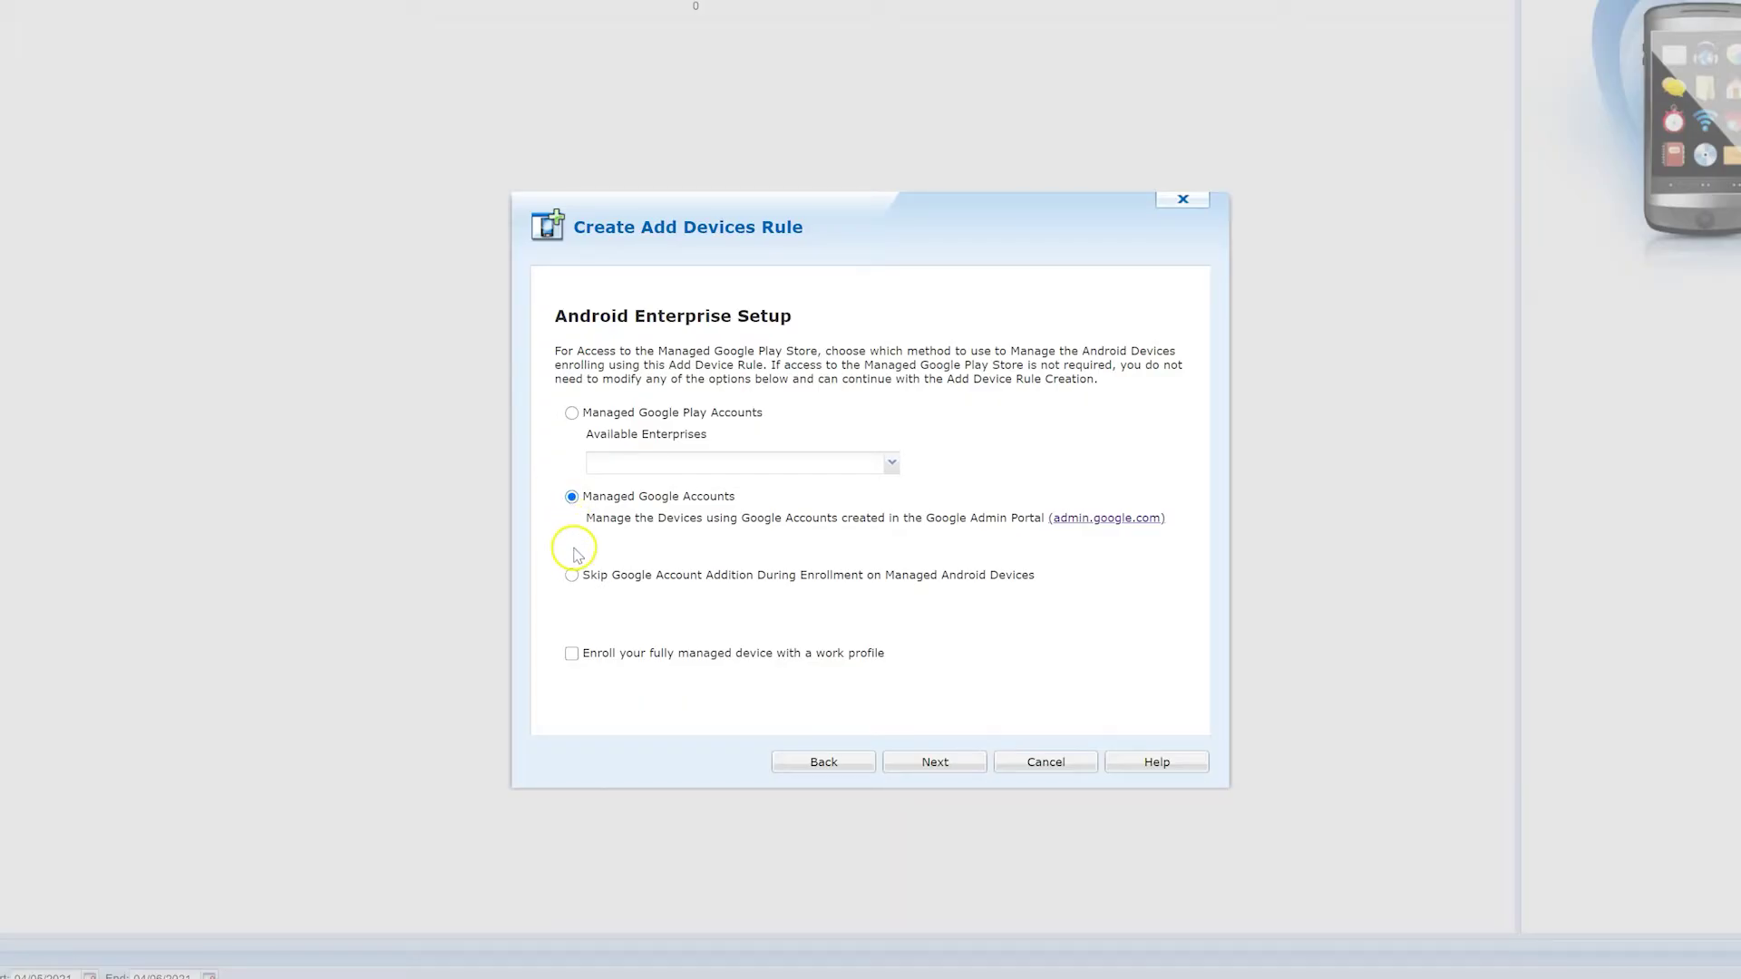
{"action": "left_click", "coordinate": [573, 575]}
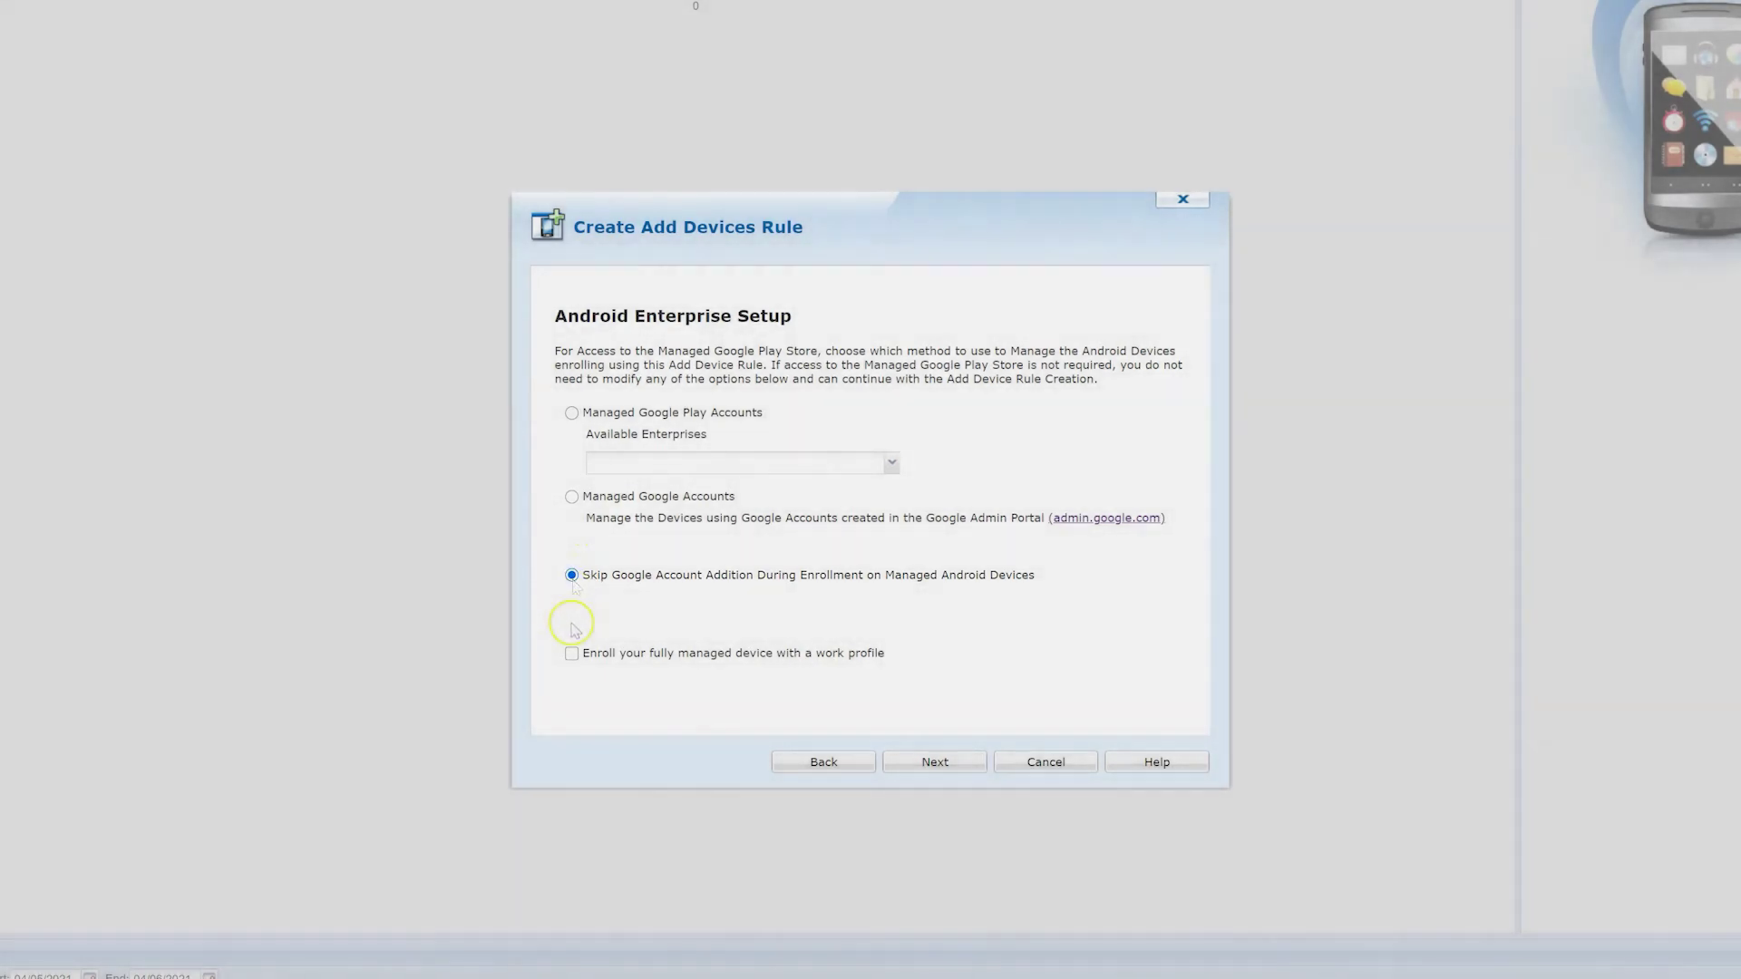
{"action": "left_click", "coordinate": [571, 654]}
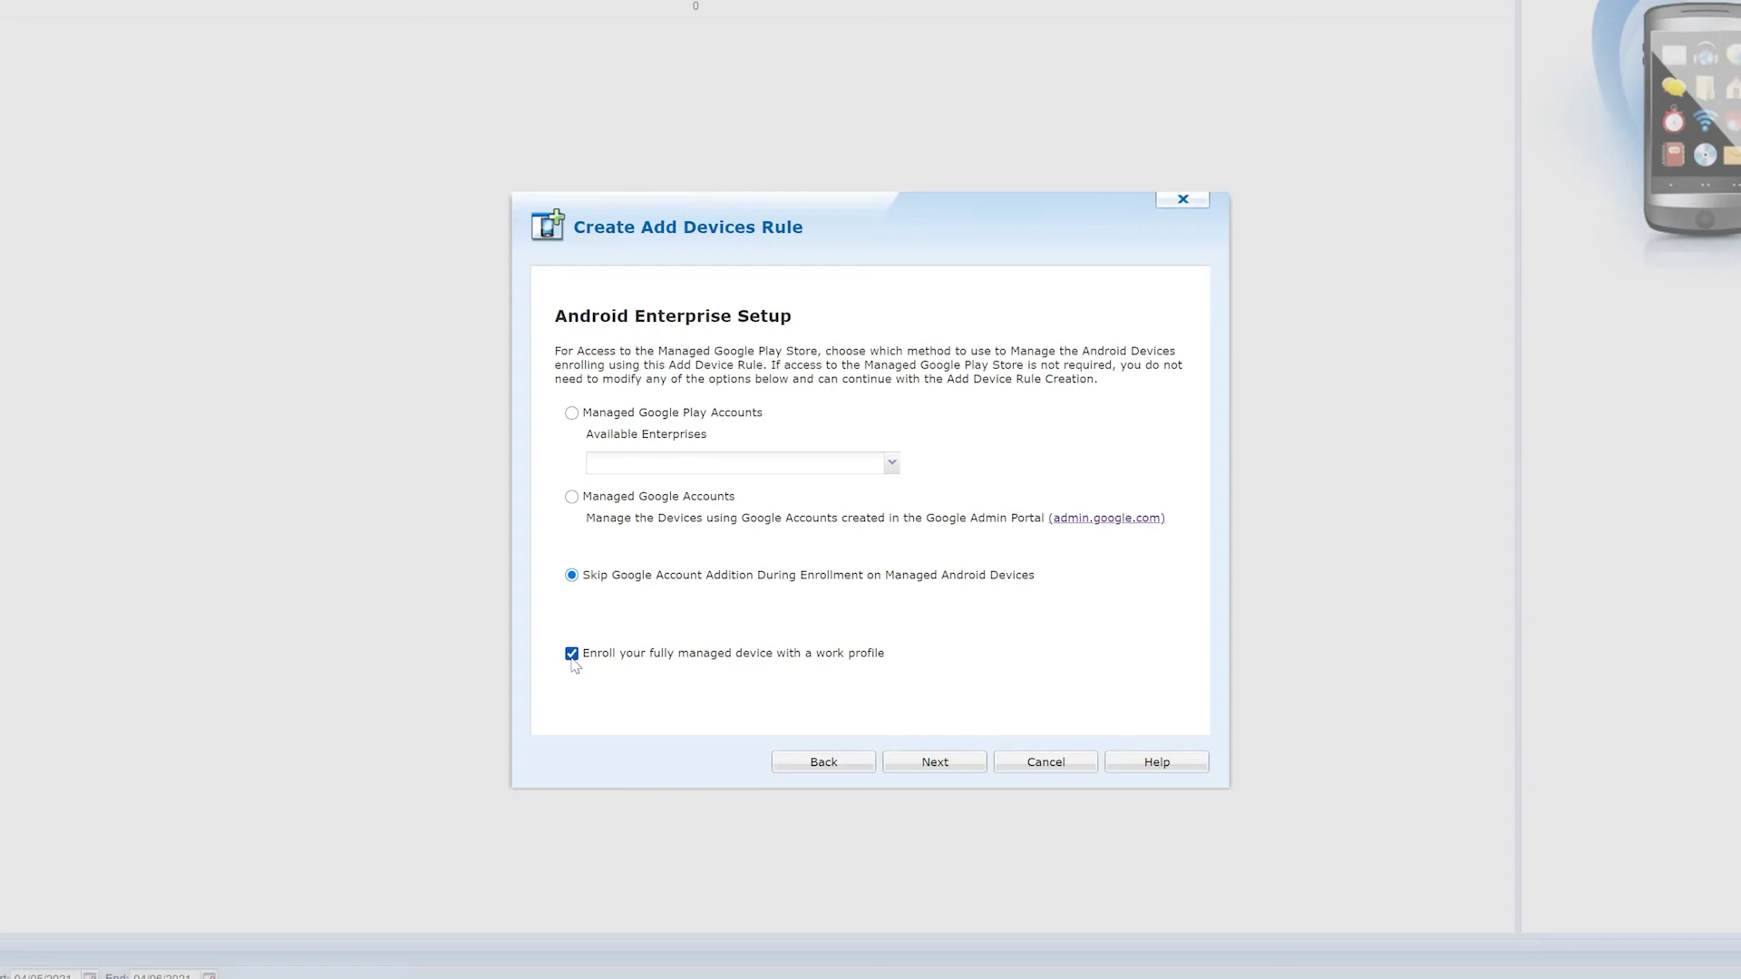
{"action": "left_click", "coordinate": [571, 655]}
{"action": "left_click", "coordinate": [927, 764]}
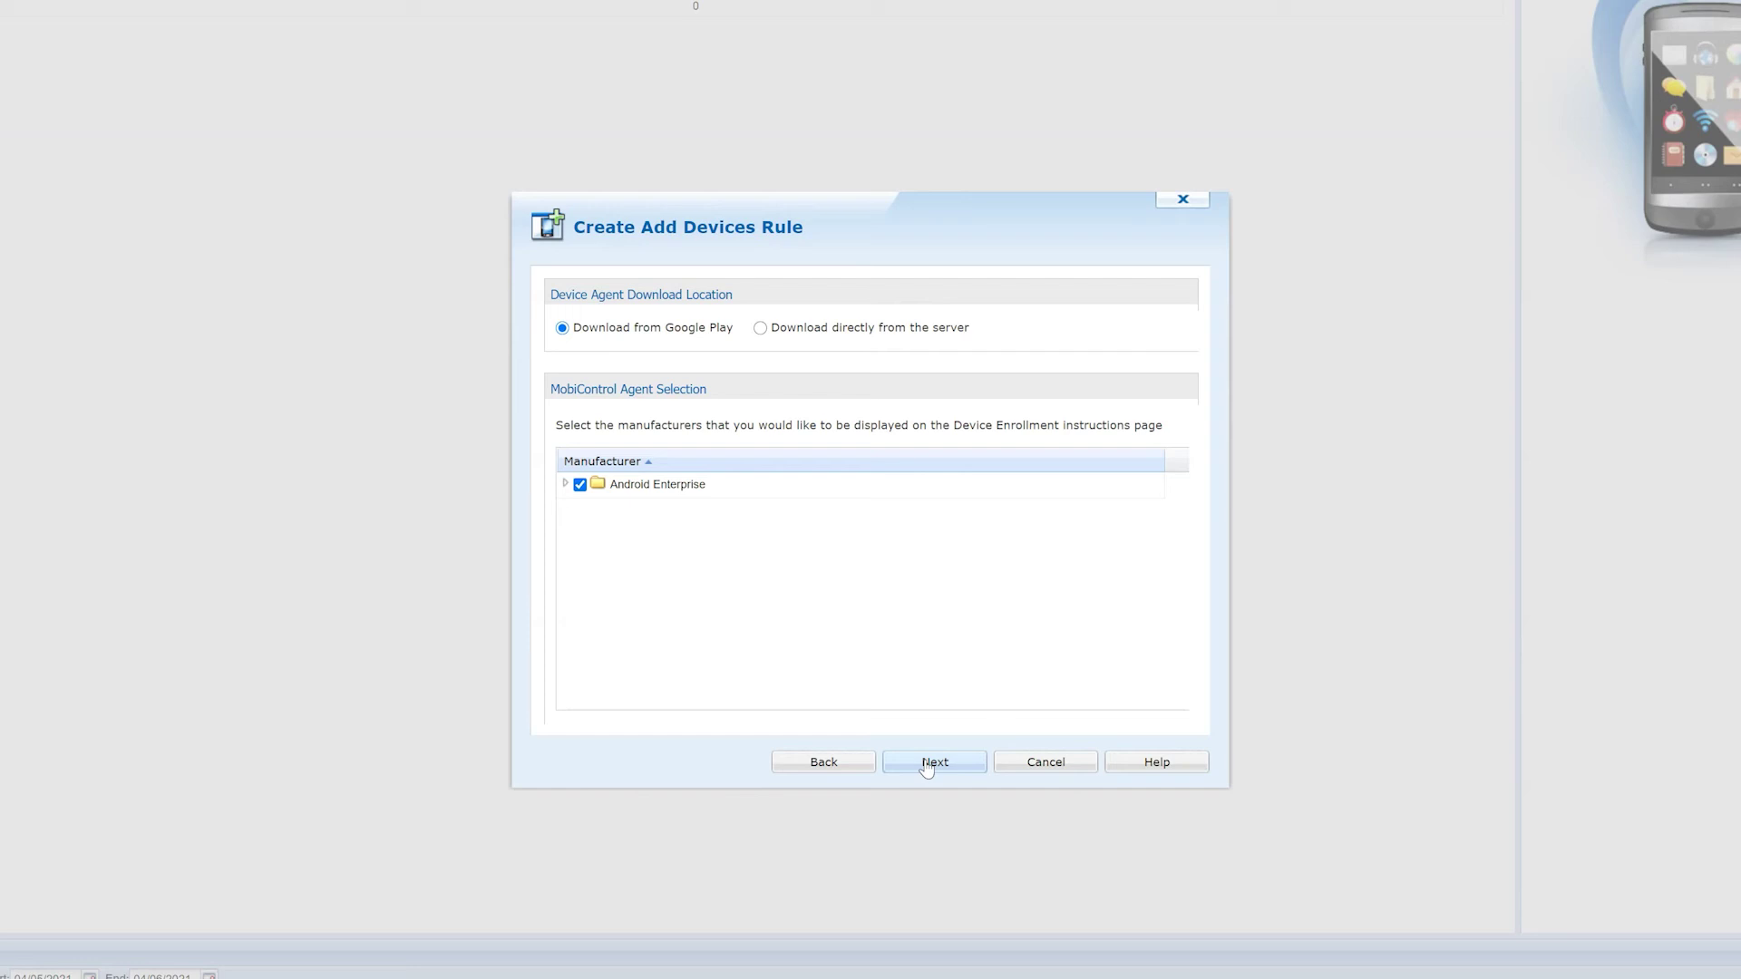
Step: Keep Google Play, not direct server download, as the agent download source
{"action": "left_click", "coordinate": [764, 329]}
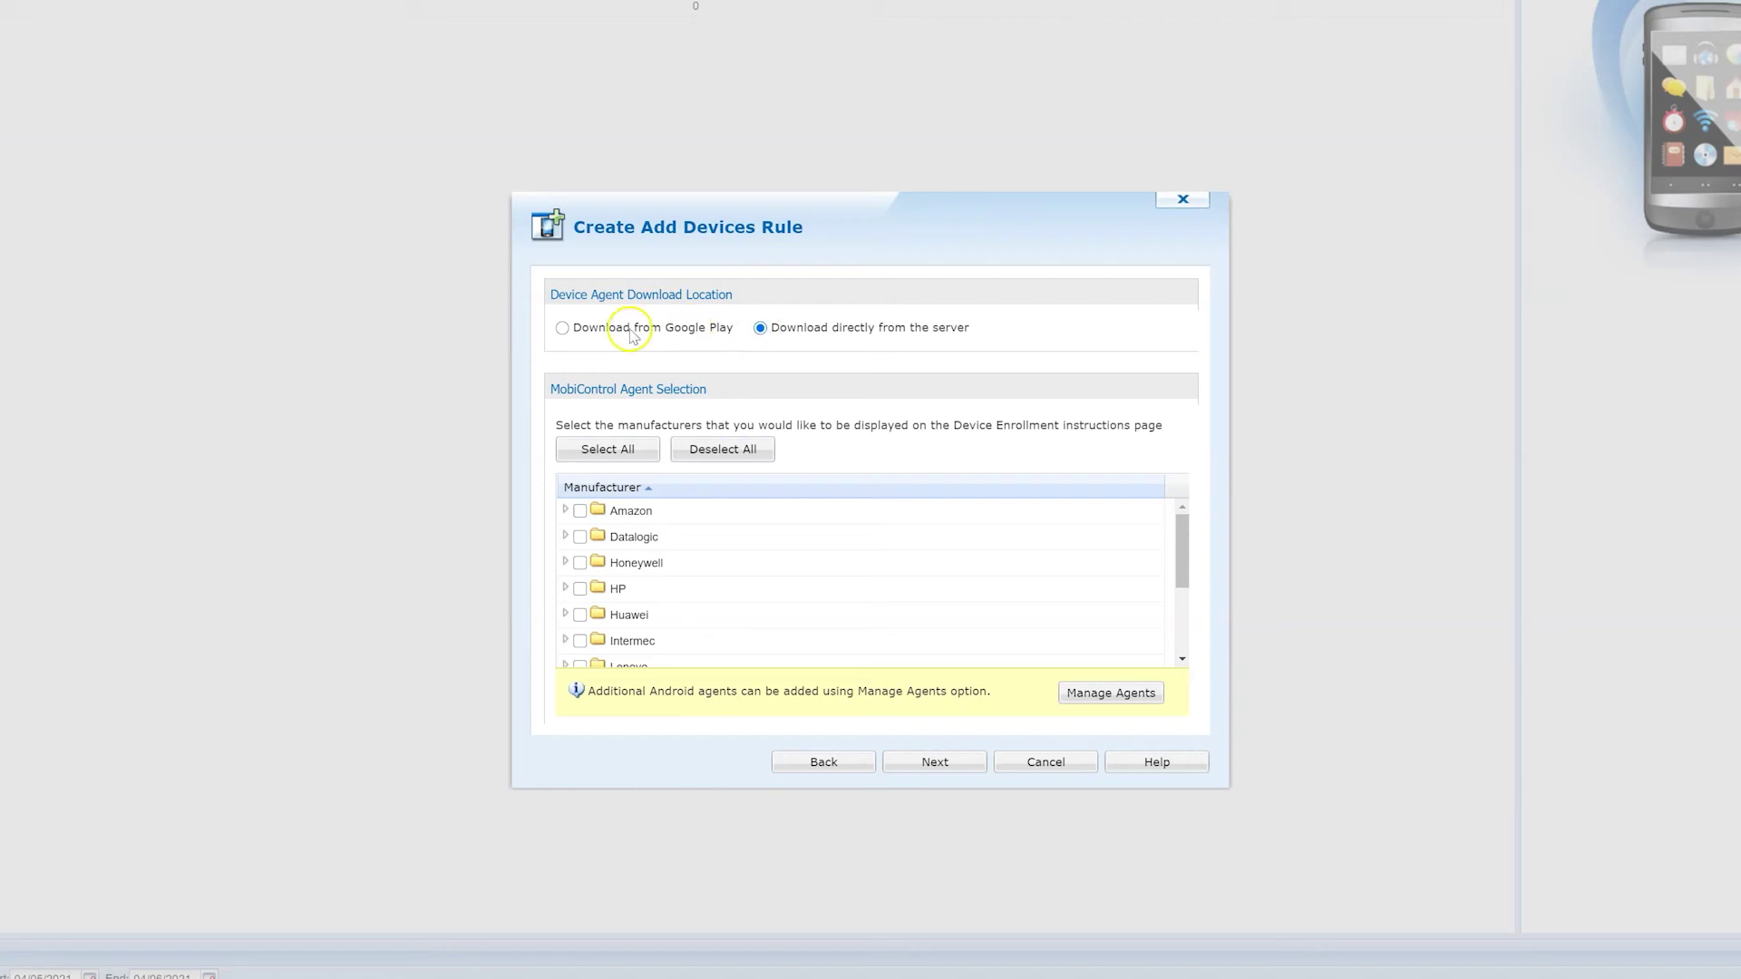
{"action": "left_click", "coordinate": [563, 329]}
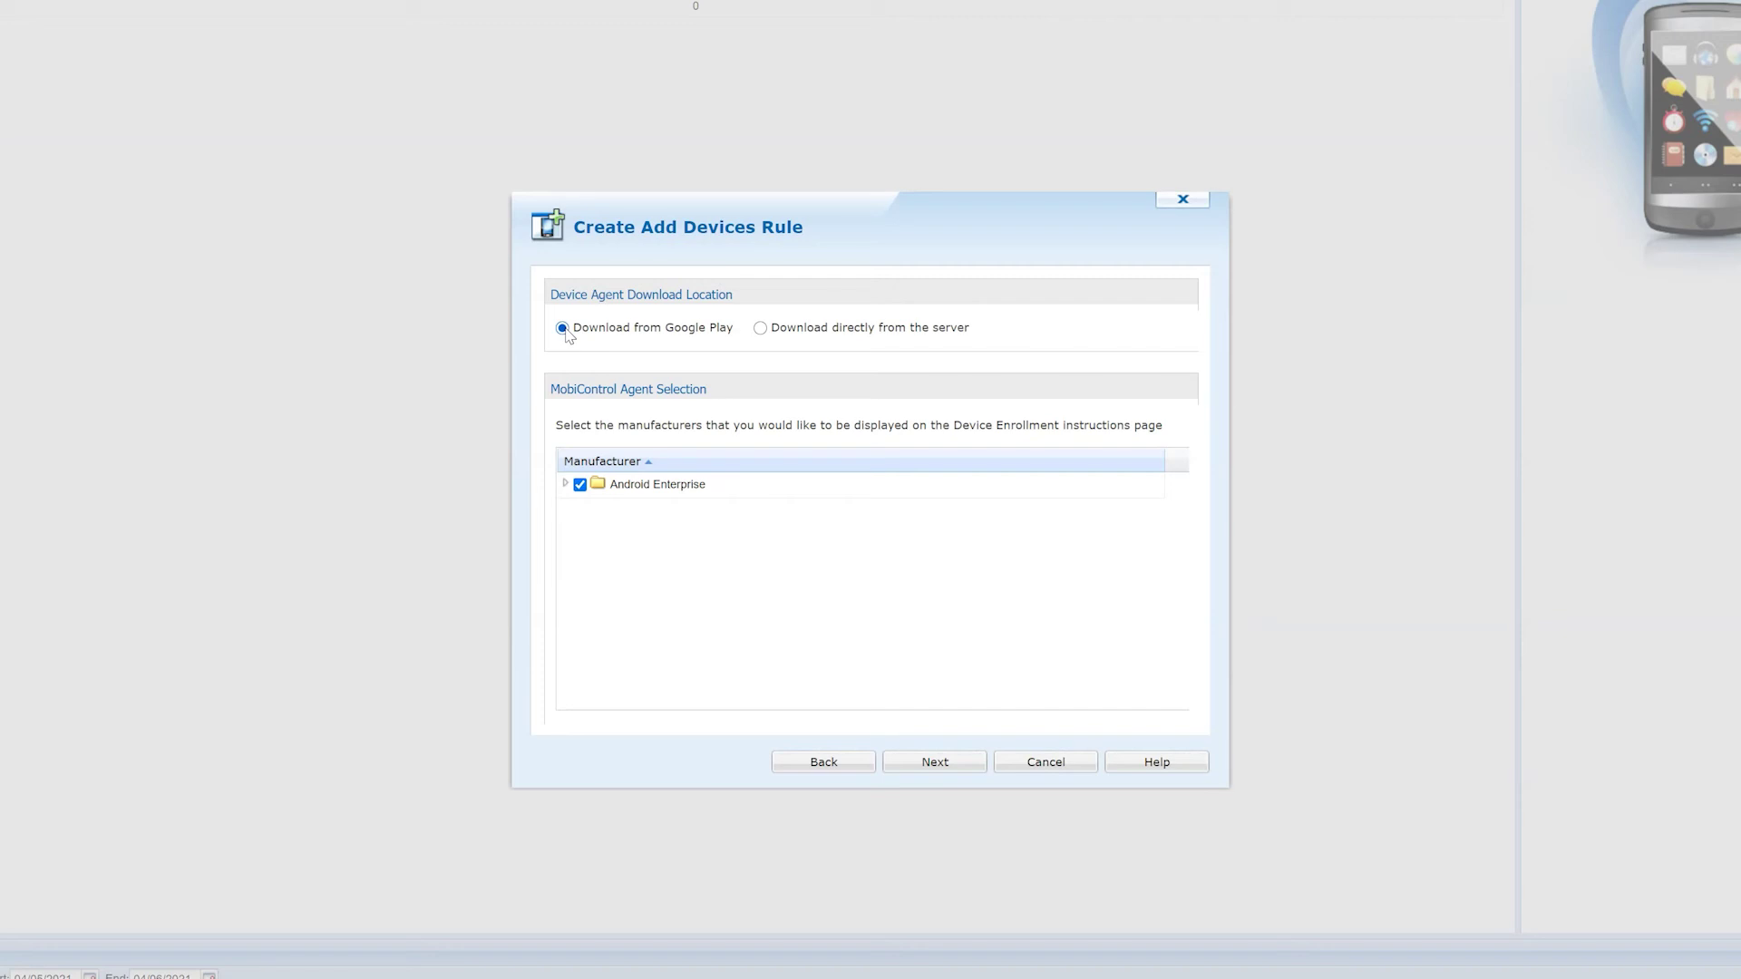
{"action": "left_click", "coordinate": [927, 765]}
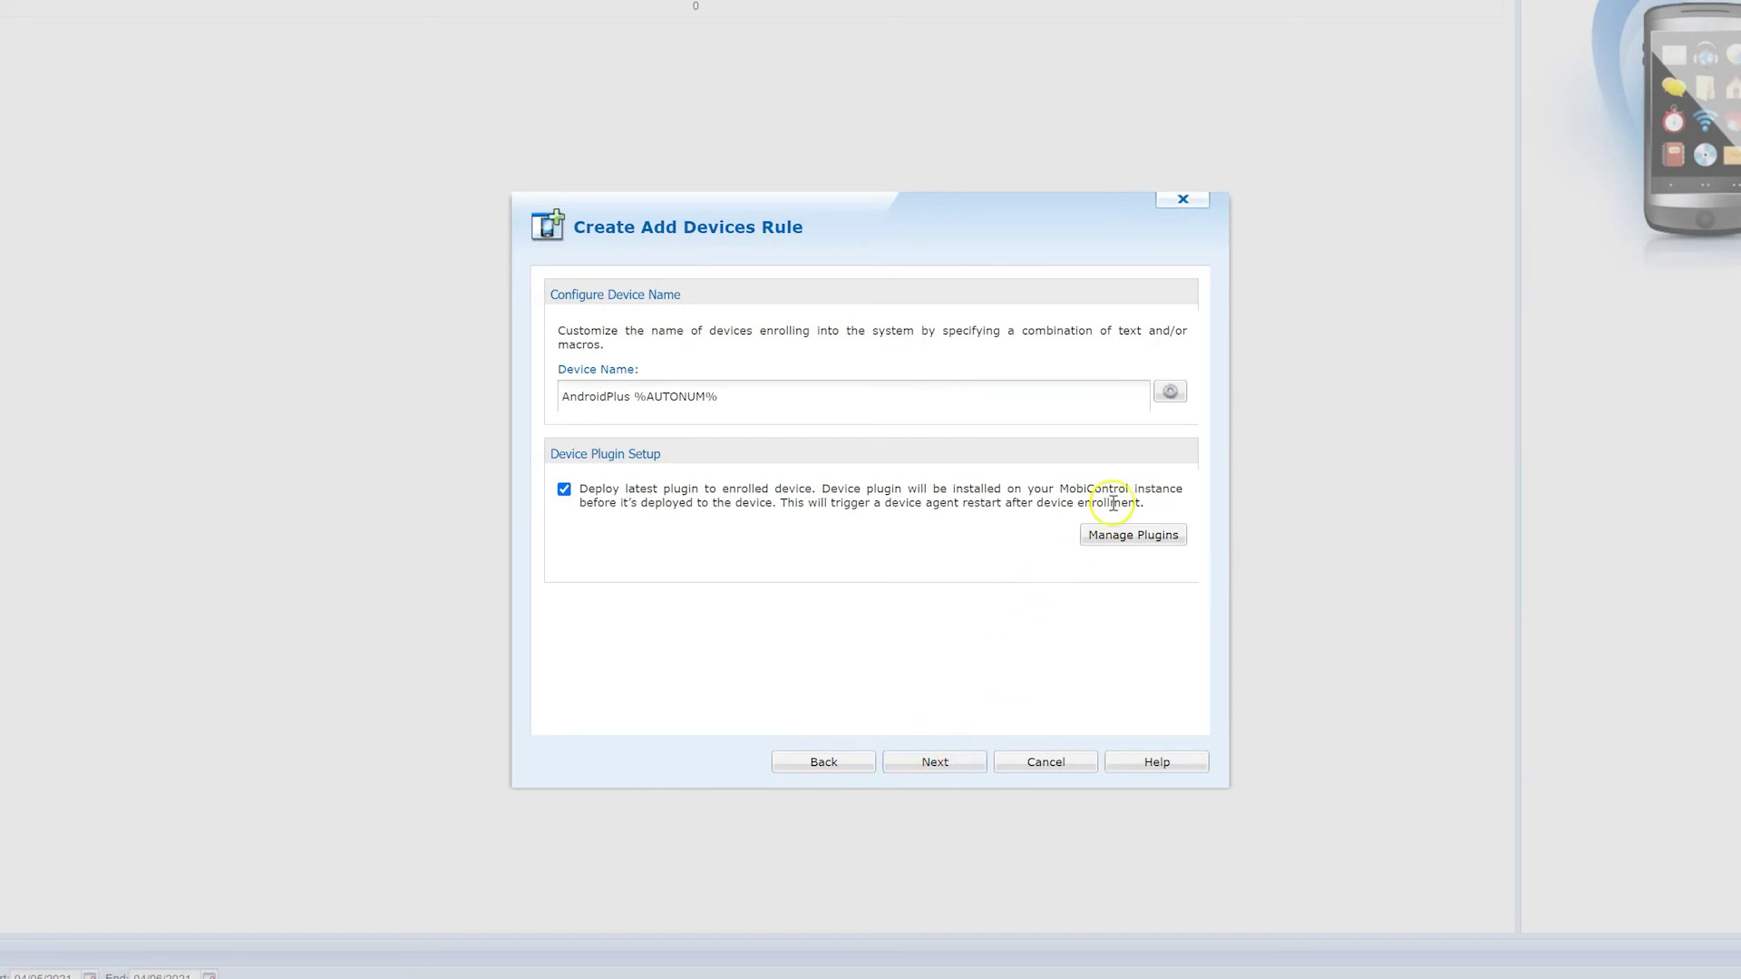
Step: Keep the device name AndroidPlus %AUTONUM% with no macro added and plugin deployment on
{"action": "left_click", "coordinate": [1175, 394]}
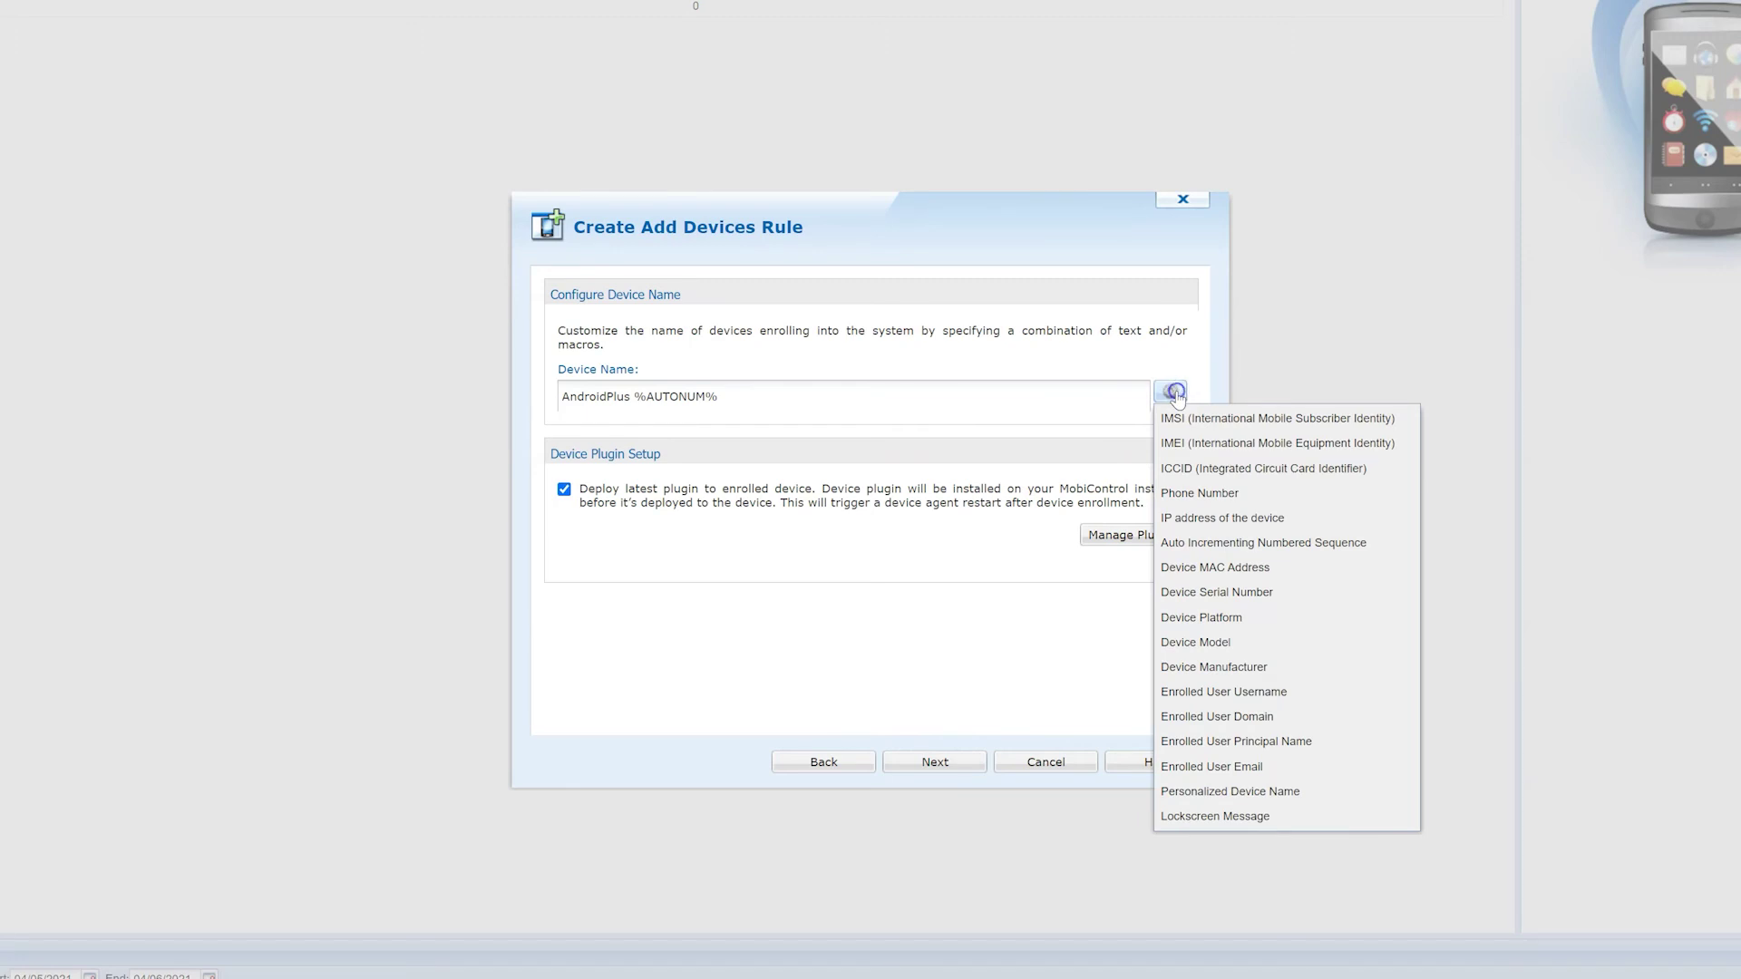
{"action": "left_click", "coordinate": [913, 647]}
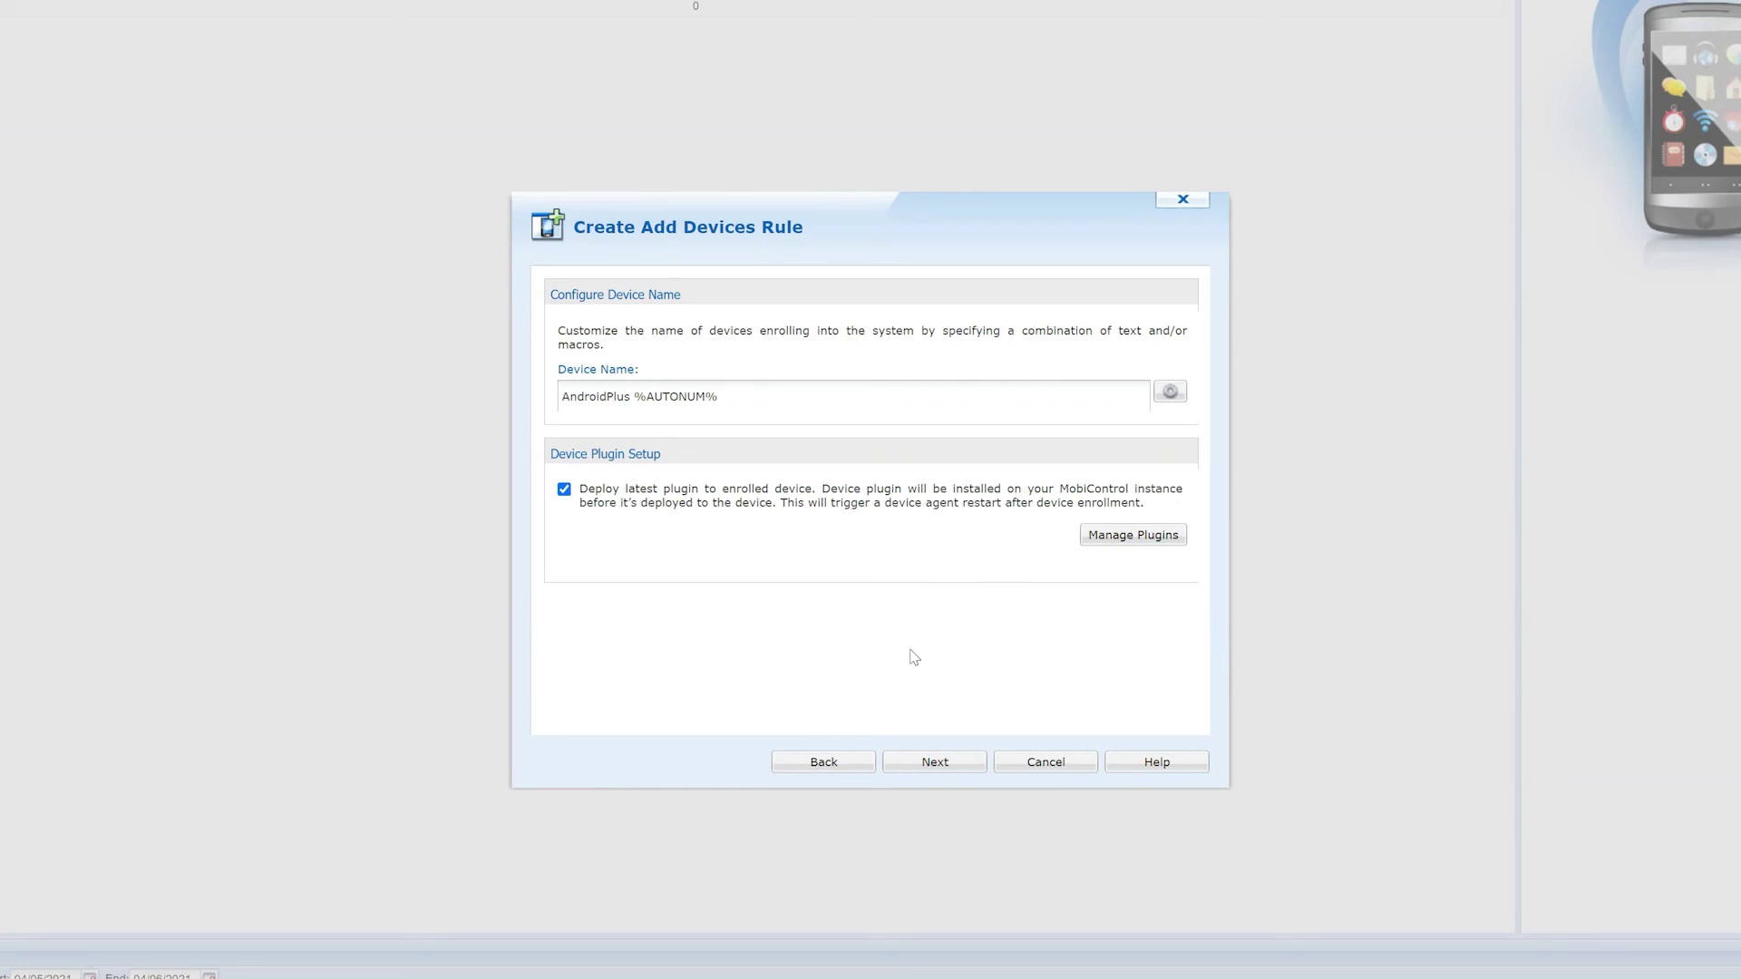
{"action": "left_click", "coordinate": [934, 762]}
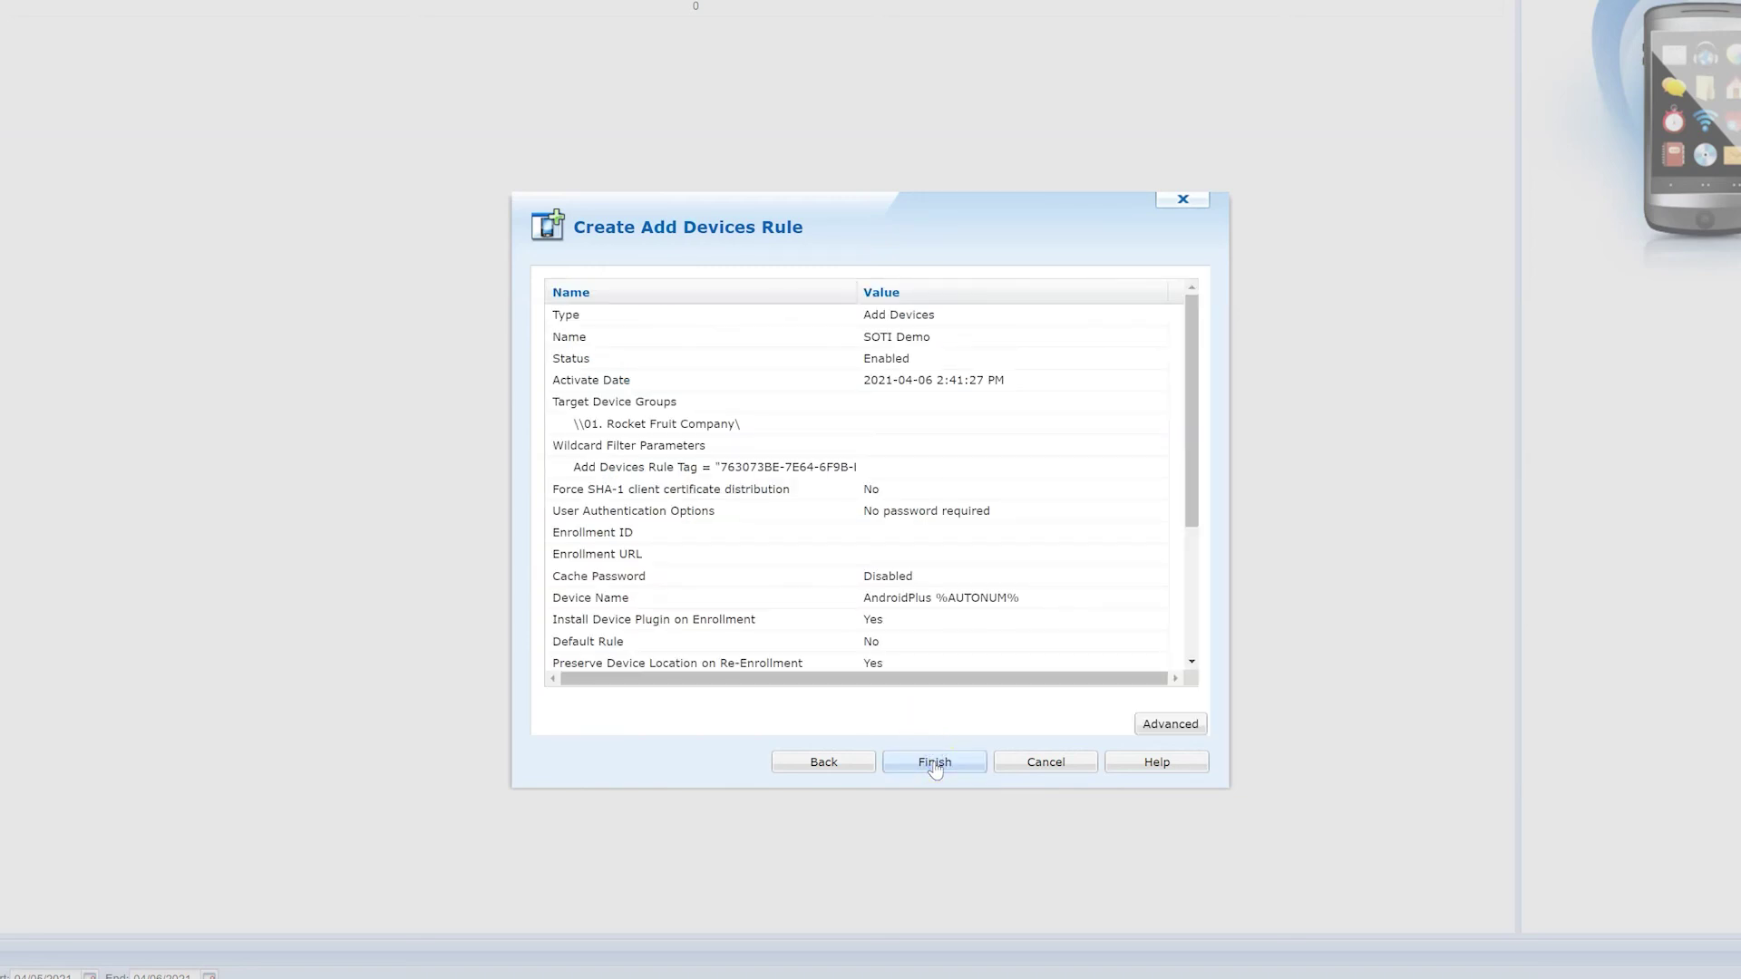
Step: Check the Advanced settings on the summary page, then finish the SOTI Demo rule
{"action": "left_click", "coordinate": [1152, 729]}
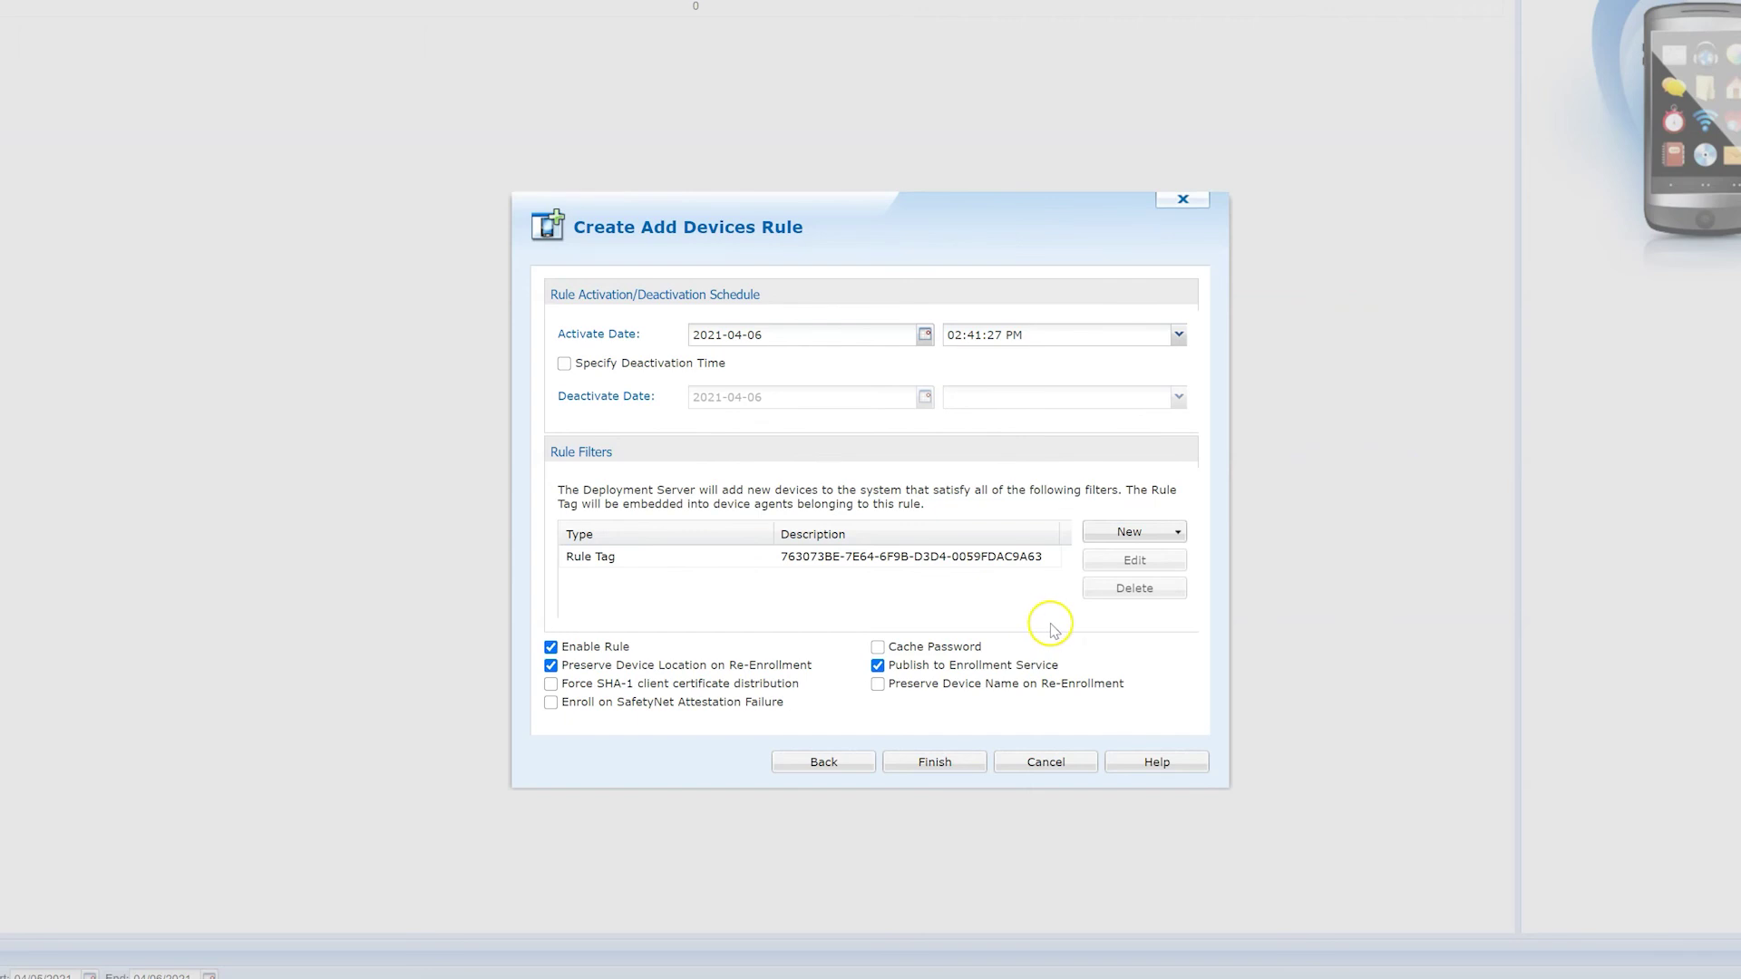
{"action": "left_click", "coordinate": [951, 762]}
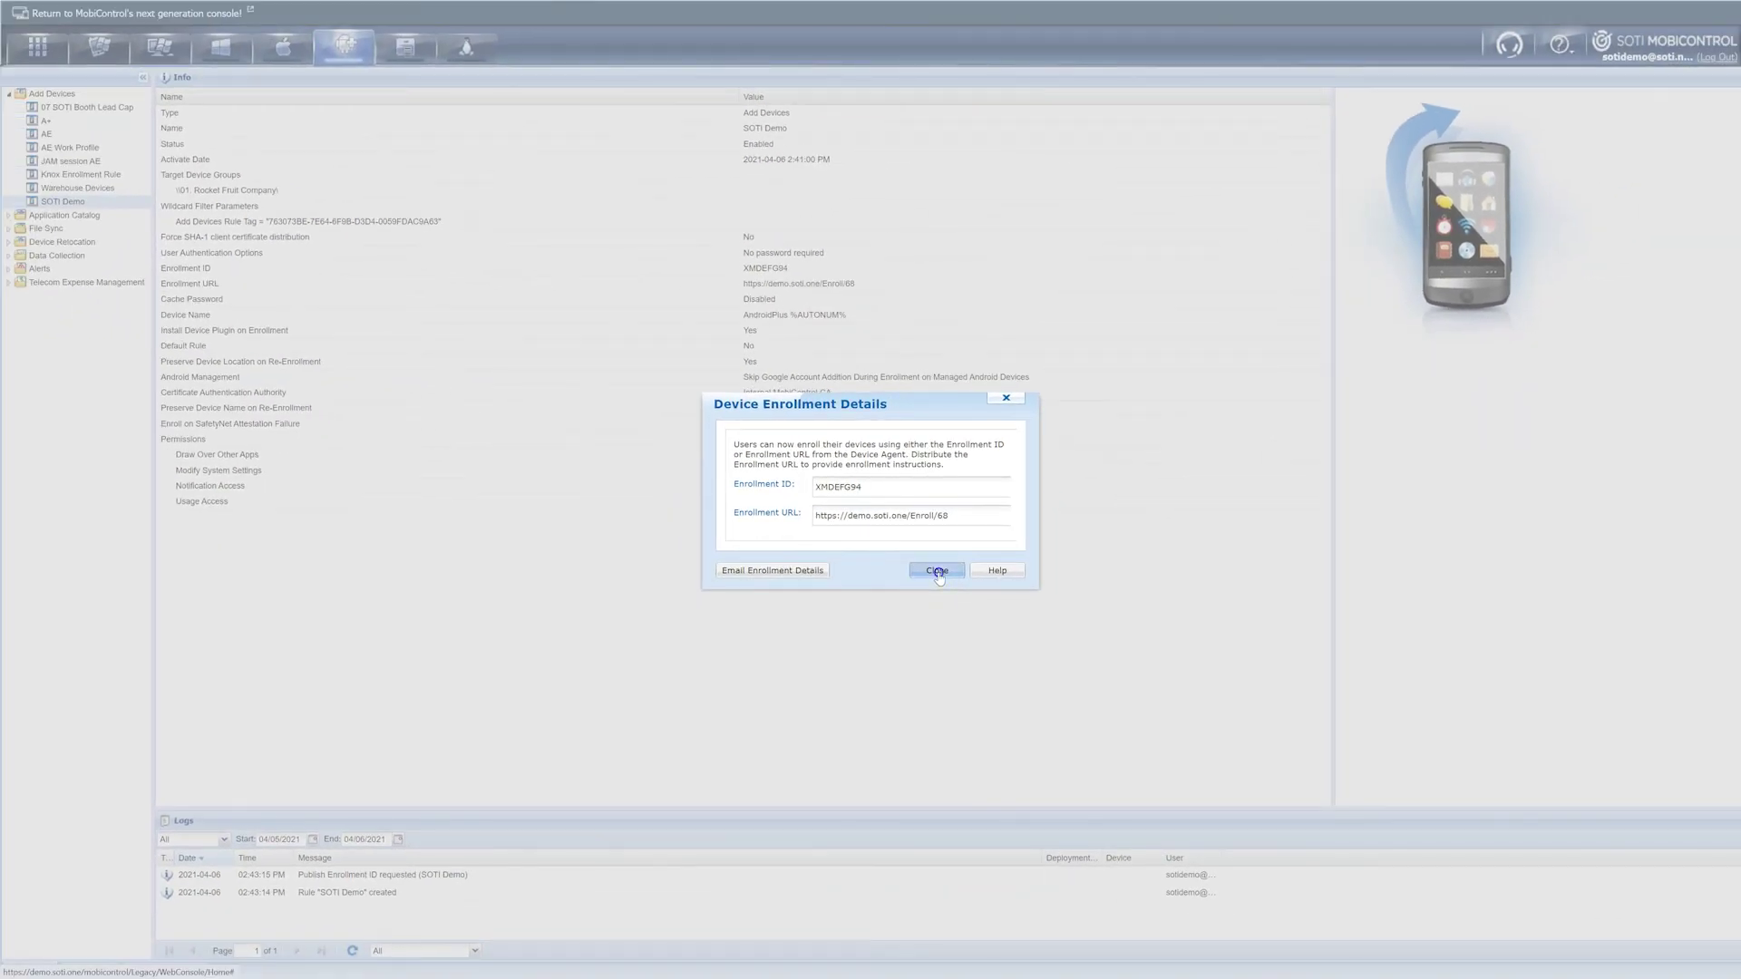
Step: Close the Device Enrollment Details dialog showing enrollment ID XMDEFG94
{"action": "left_click", "coordinate": [937, 572]}
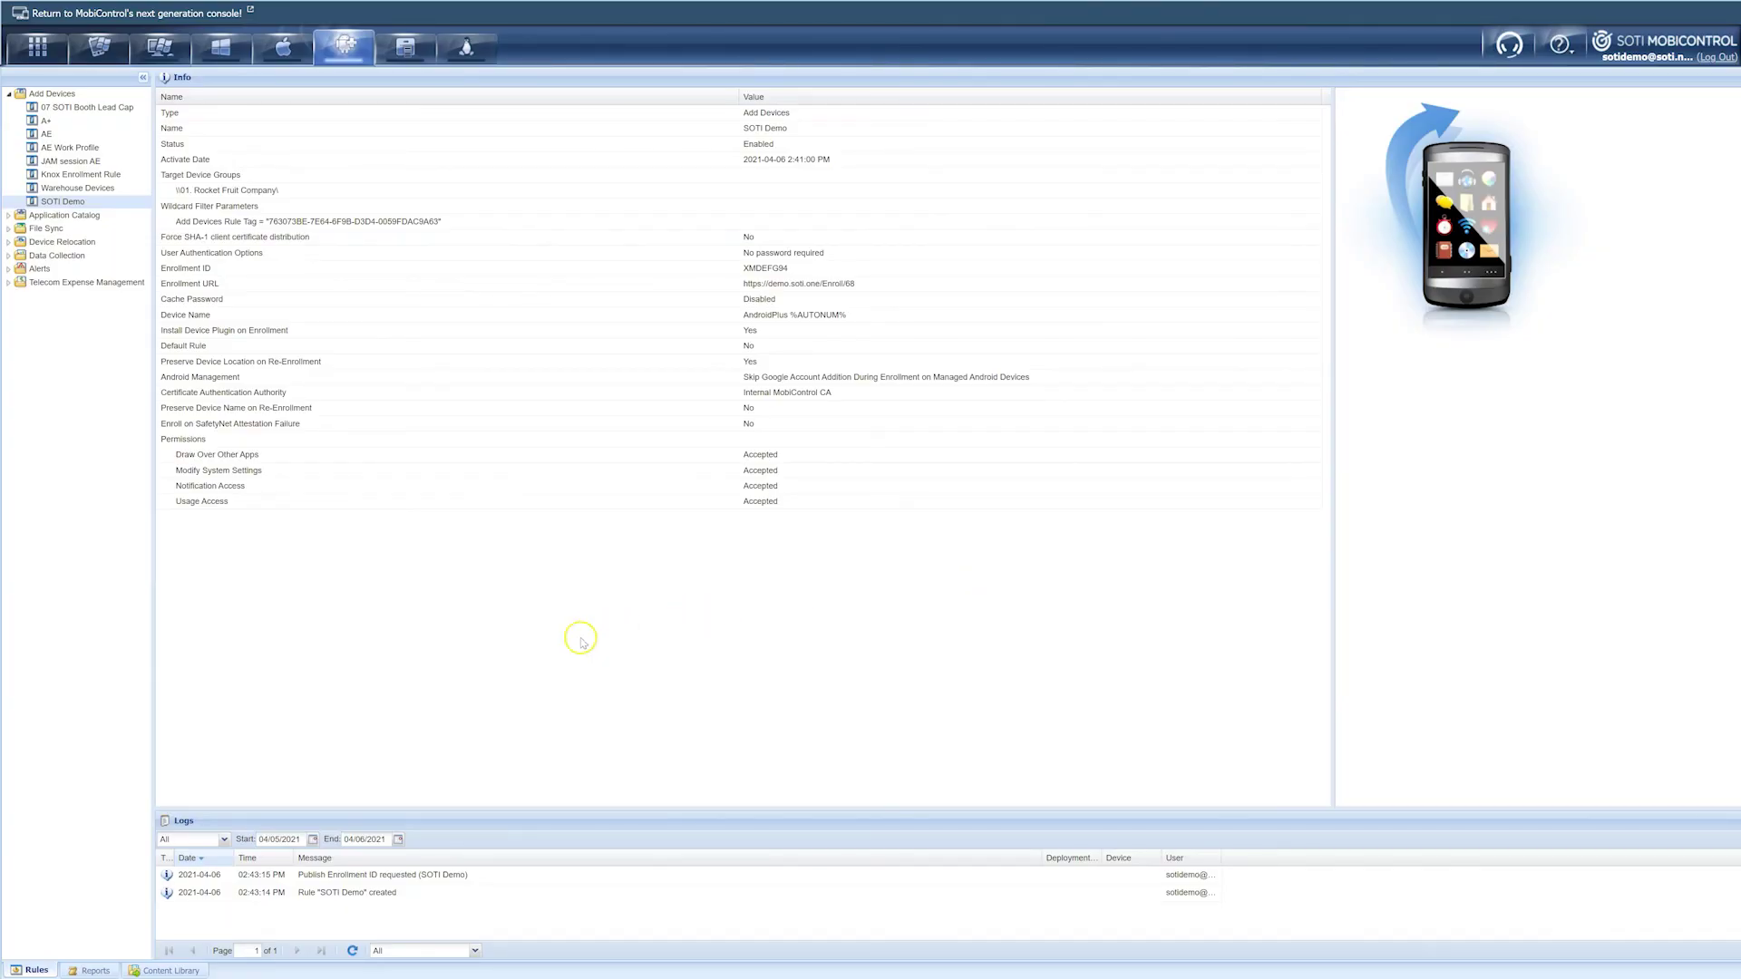